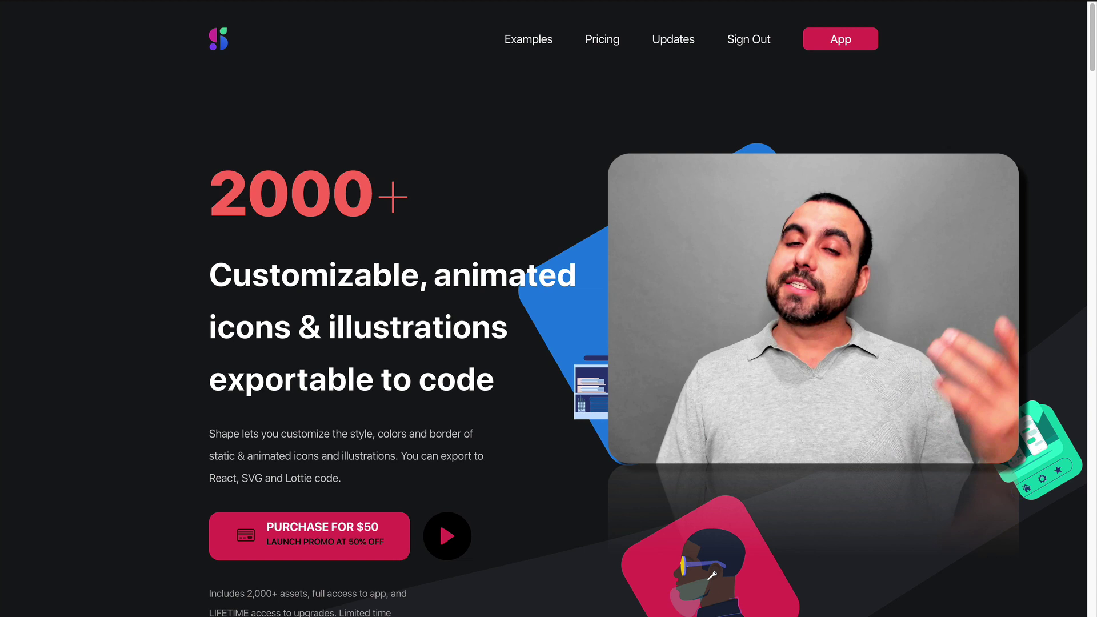
- Scroll down the landing page to the Free, Pro ($50) and custom Team pricing cards
{"action": "scroll", "coordinate": [889, 272], "scroll_direction": "down", "scroll_amount": 1}
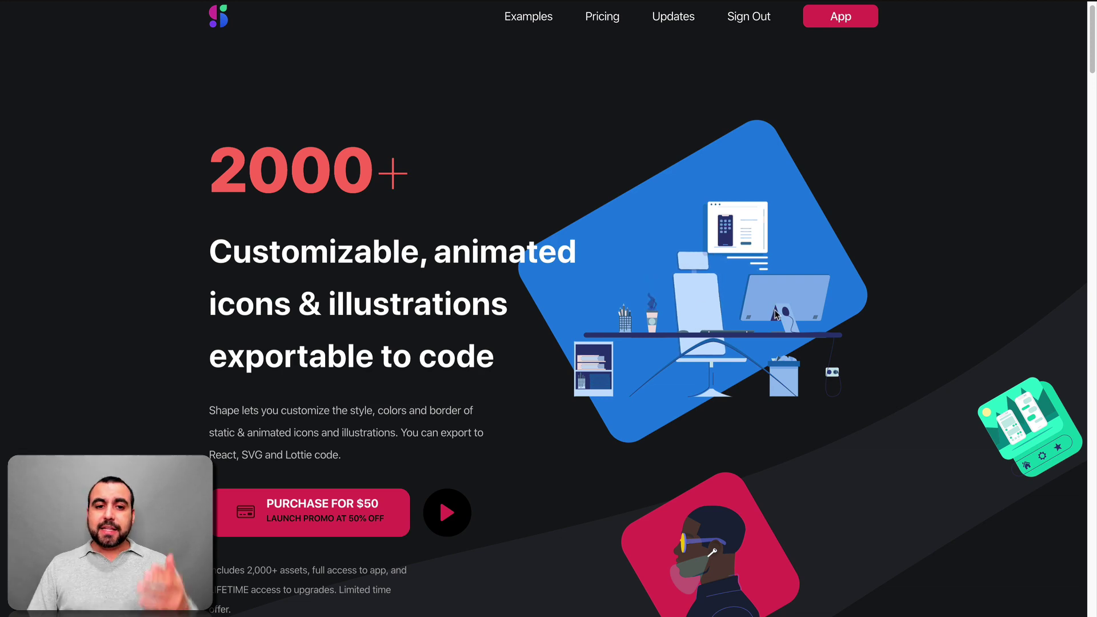
{"action": "scroll", "coordinate": [776, 314], "scroll_direction": "down", "scroll_amount": 4}
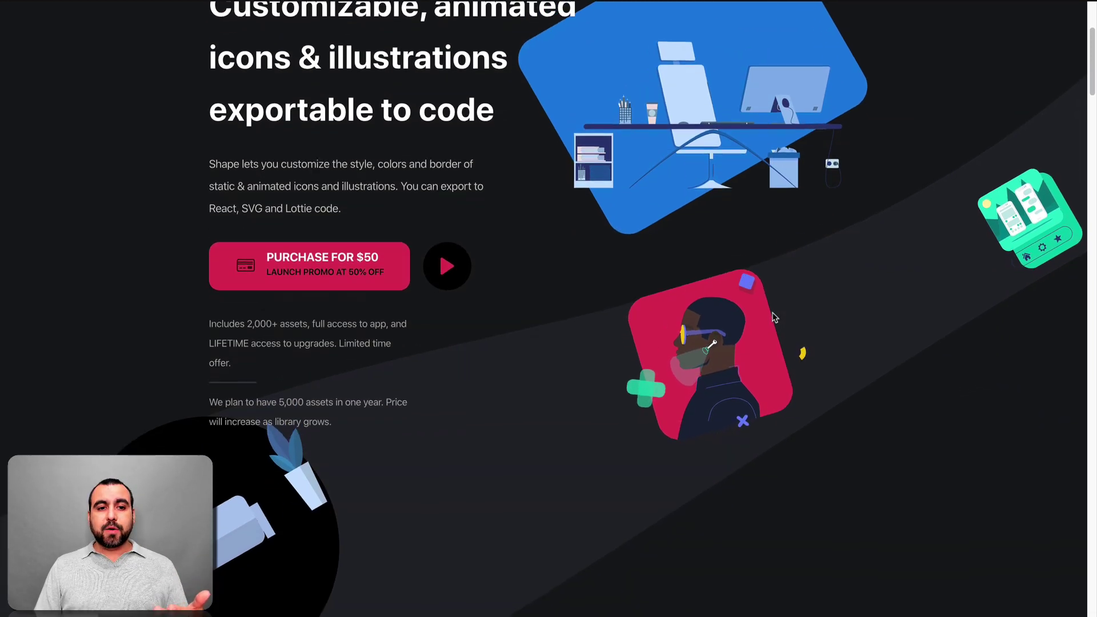
{"action": "scroll", "coordinate": [776, 314], "scroll_direction": "down", "scroll_amount": 2}
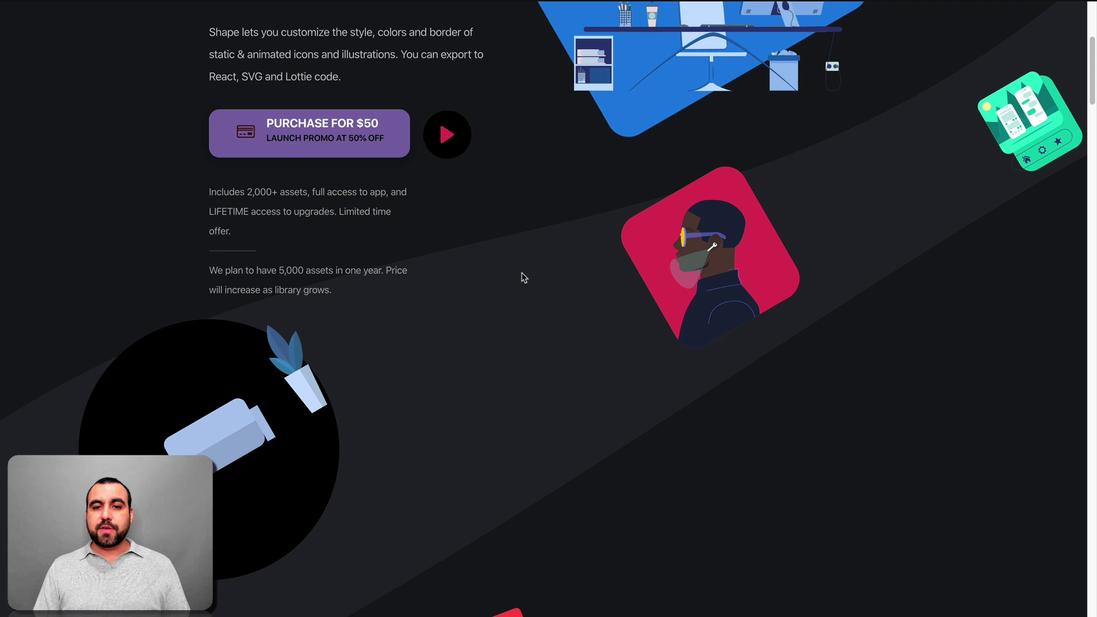
{"action": "scroll", "coordinate": [524, 278], "scroll_direction": "down", "scroll_amount": 15}
{"action": "scroll", "coordinate": [524, 277], "scroll_direction": "up", "scroll_amount": 2}
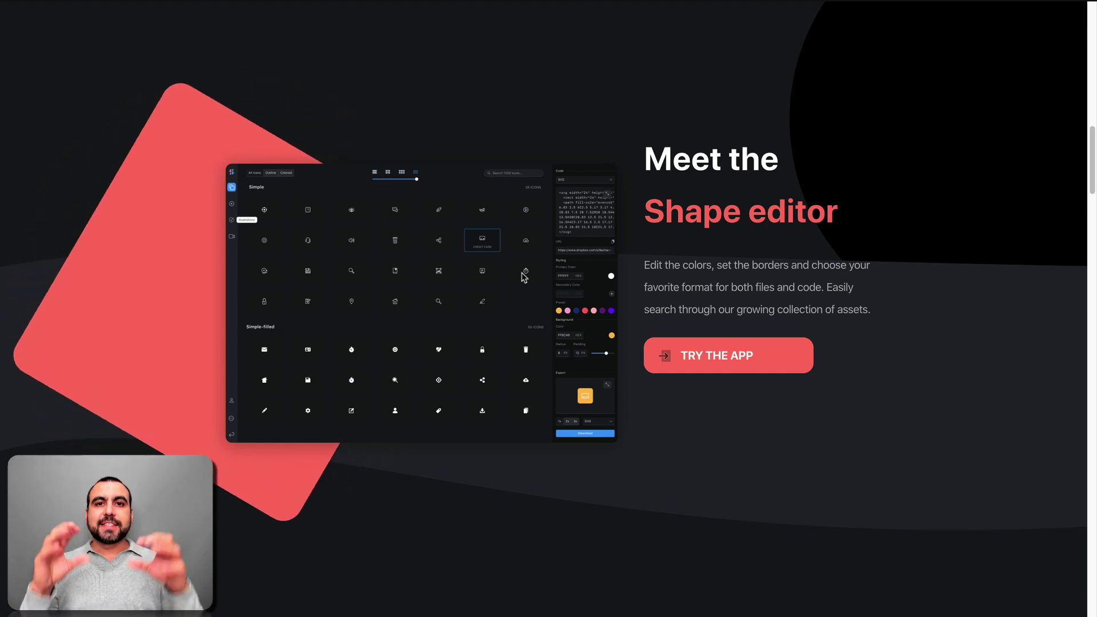
{"action": "scroll", "coordinate": [524, 277], "scroll_direction": "down", "scroll_amount": 10}
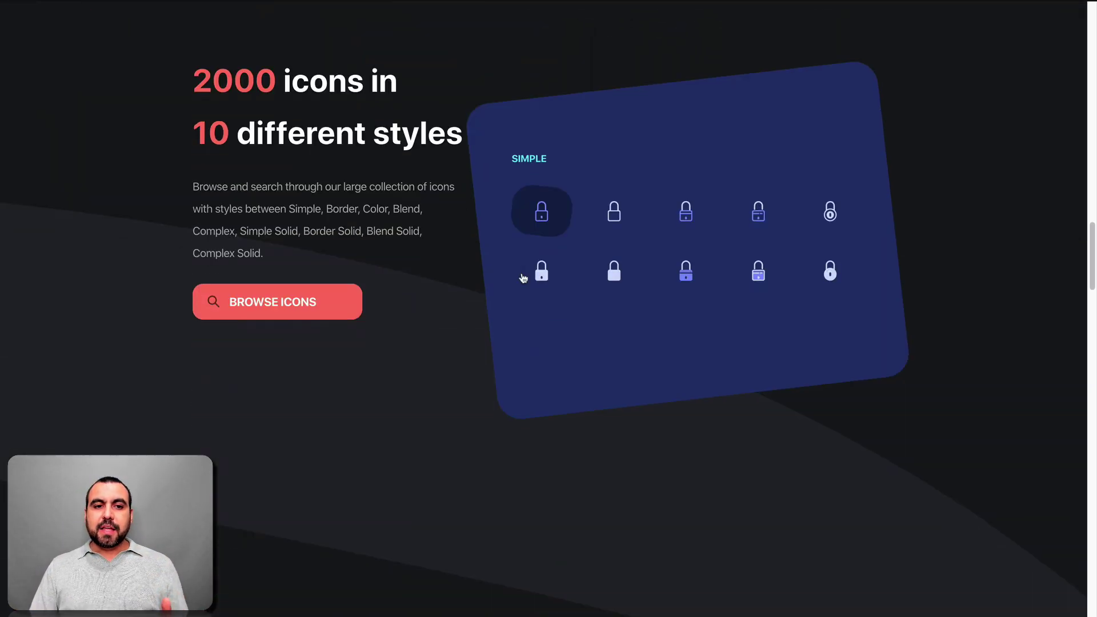
{"action": "scroll", "coordinate": [524, 277], "scroll_direction": "down", "scroll_amount": 20}
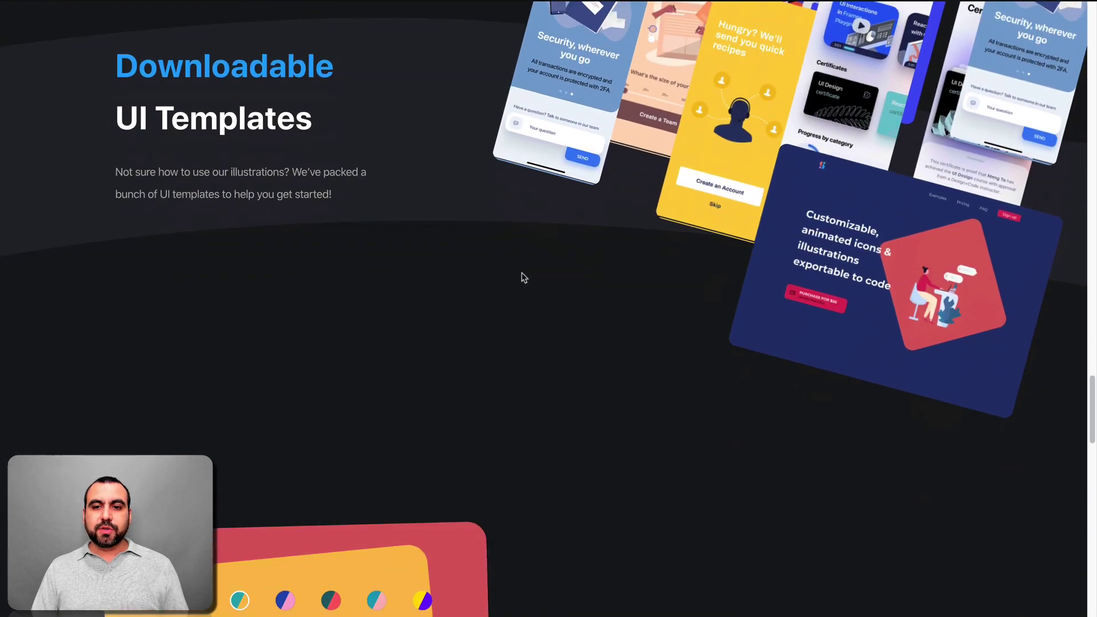
{"action": "scroll", "coordinate": [524, 278], "scroll_direction": "up", "scroll_amount": 3}
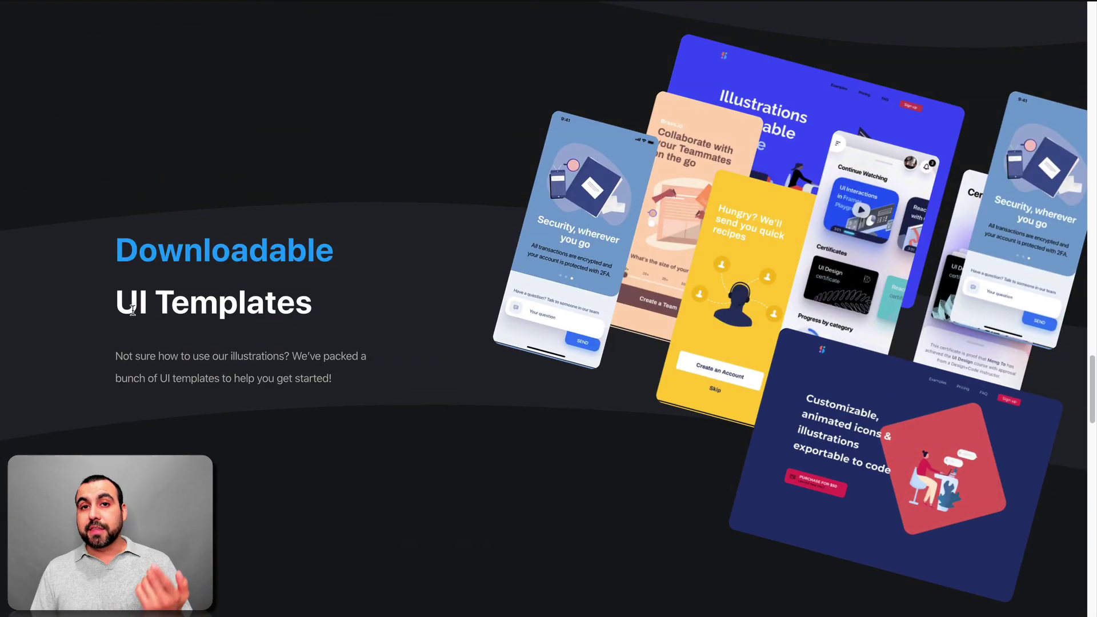
{"action": "scroll", "coordinate": [314, 345], "scroll_direction": "down", "scroll_amount": 18}
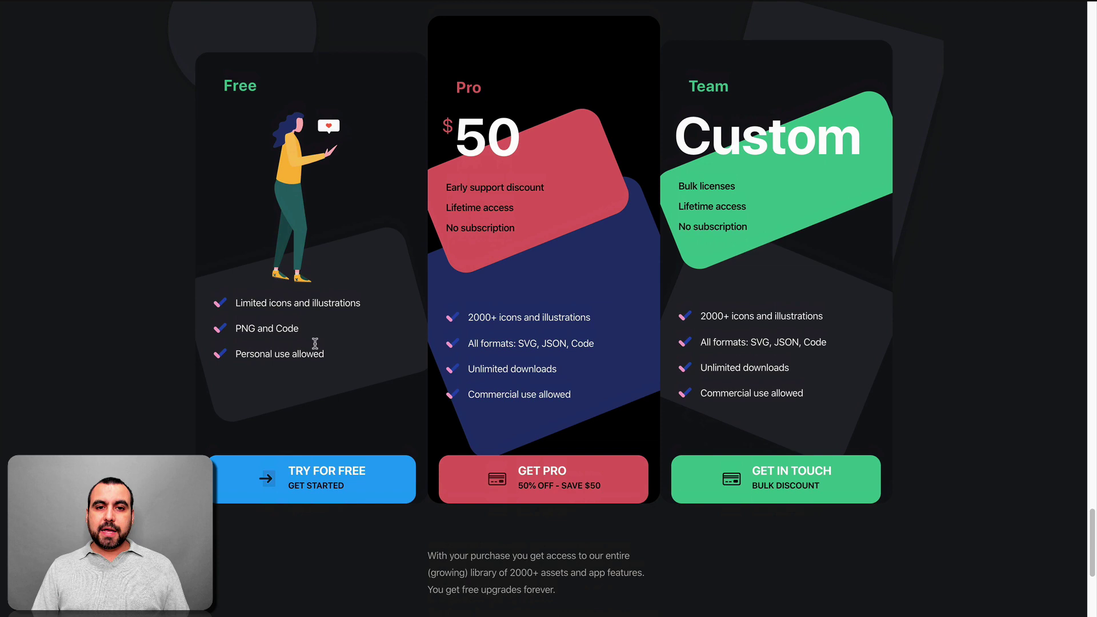
- Scroll back up to the top of the Shape.so landing page
{"action": "scroll", "coordinate": [315, 344], "scroll_direction": "up", "scroll_amount": 1}
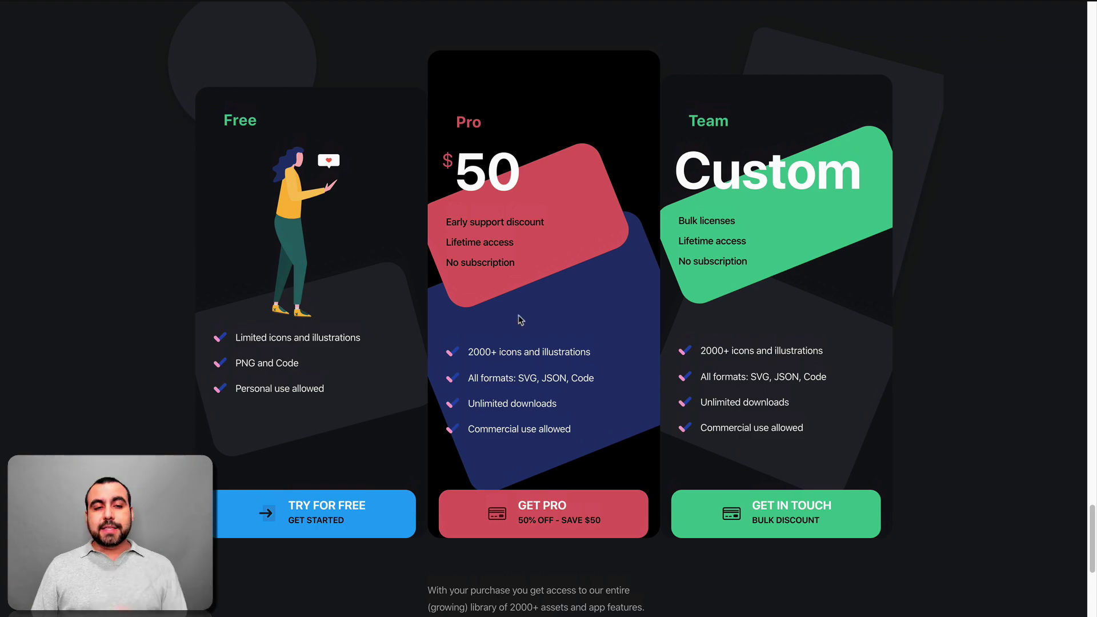
{"action": "scroll", "coordinate": [318, 67], "scroll_direction": "up", "scroll_amount": 20}
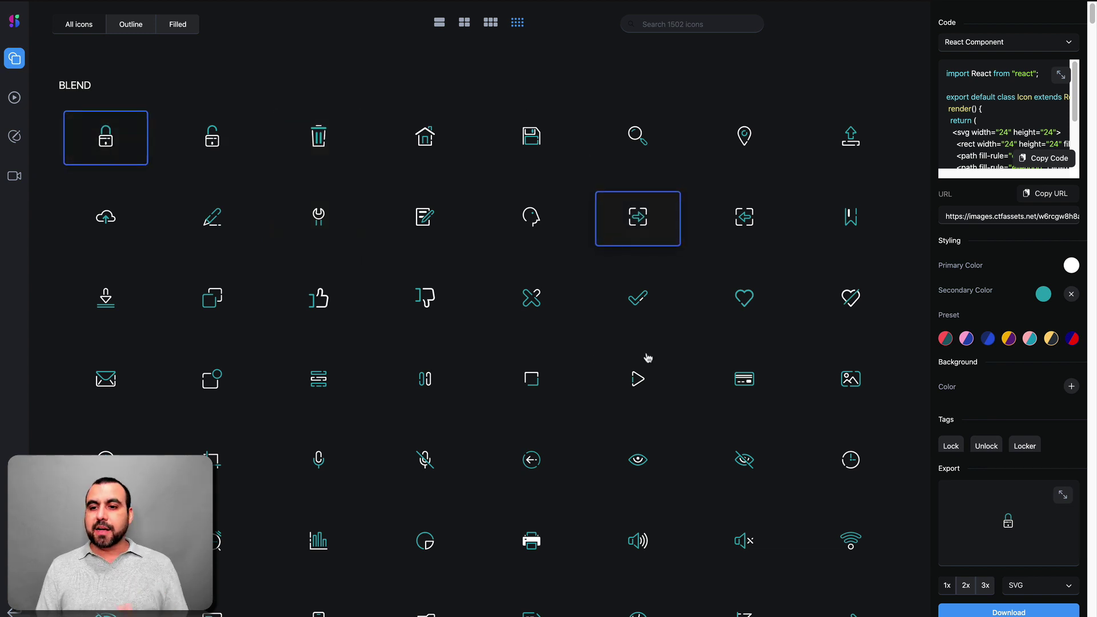
- Try the pink/teal and red/teal presets, then set the primary colour to white
{"action": "left_click", "coordinate": [1030, 338]}
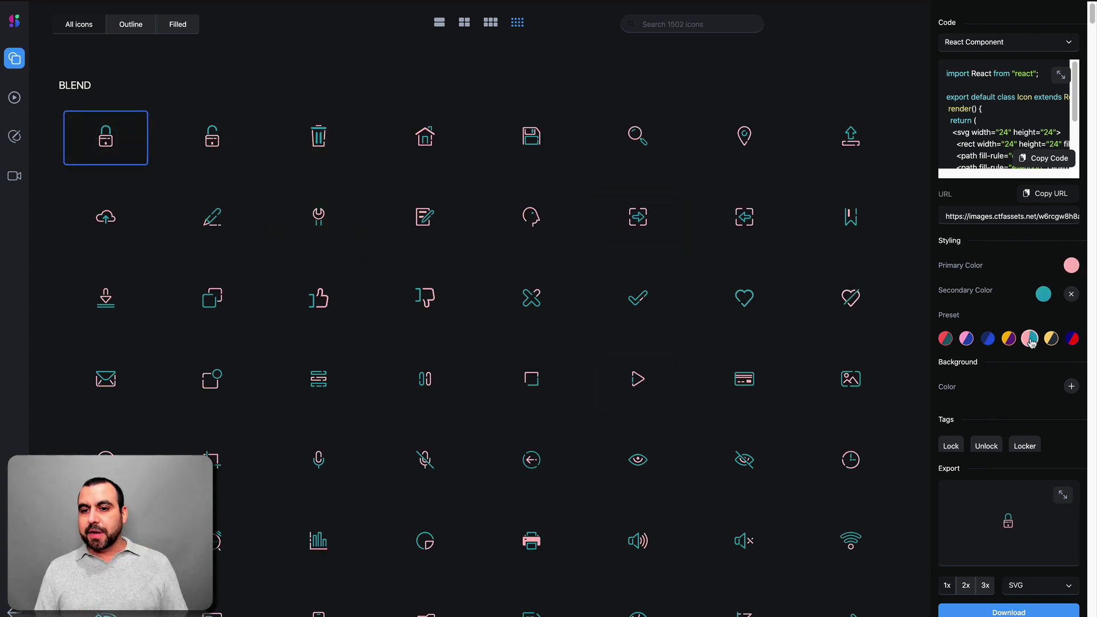
{"action": "left_click", "coordinate": [946, 339]}
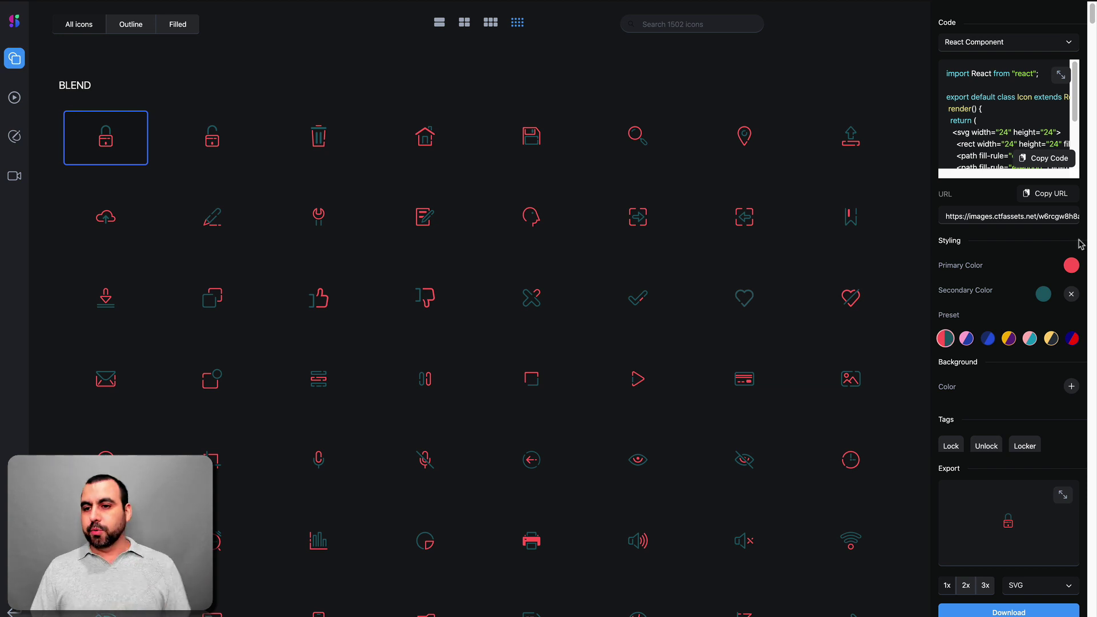
{"action": "left_click", "coordinate": [1070, 267]}
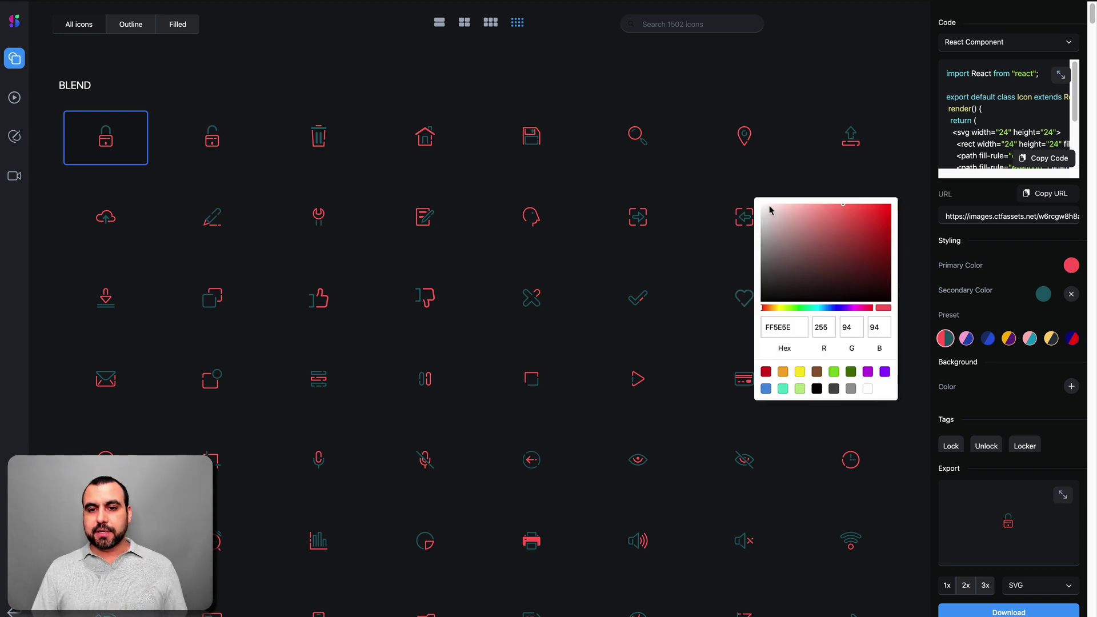
{"action": "left_click_drag", "start_coordinate": [770, 211], "coordinate": [761, 207]}
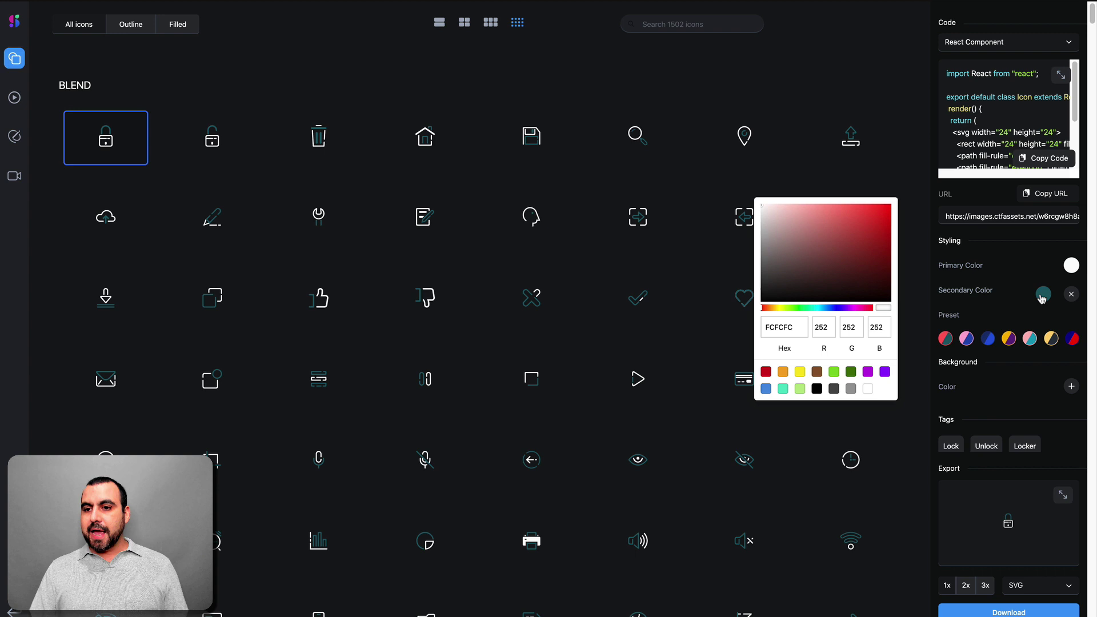
- Set the secondary colour to bright red (E20826)
{"action": "left_click", "coordinate": [1043, 296]}
{"action": "left_click", "coordinate": [872, 308]}
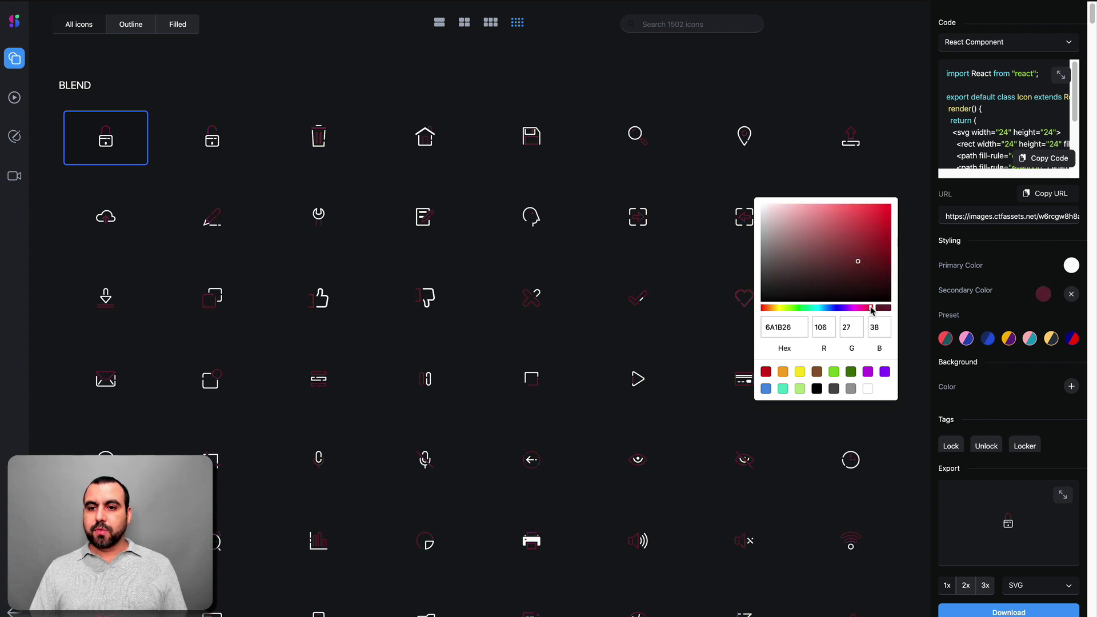
{"action": "left_click", "coordinate": [887, 218]}
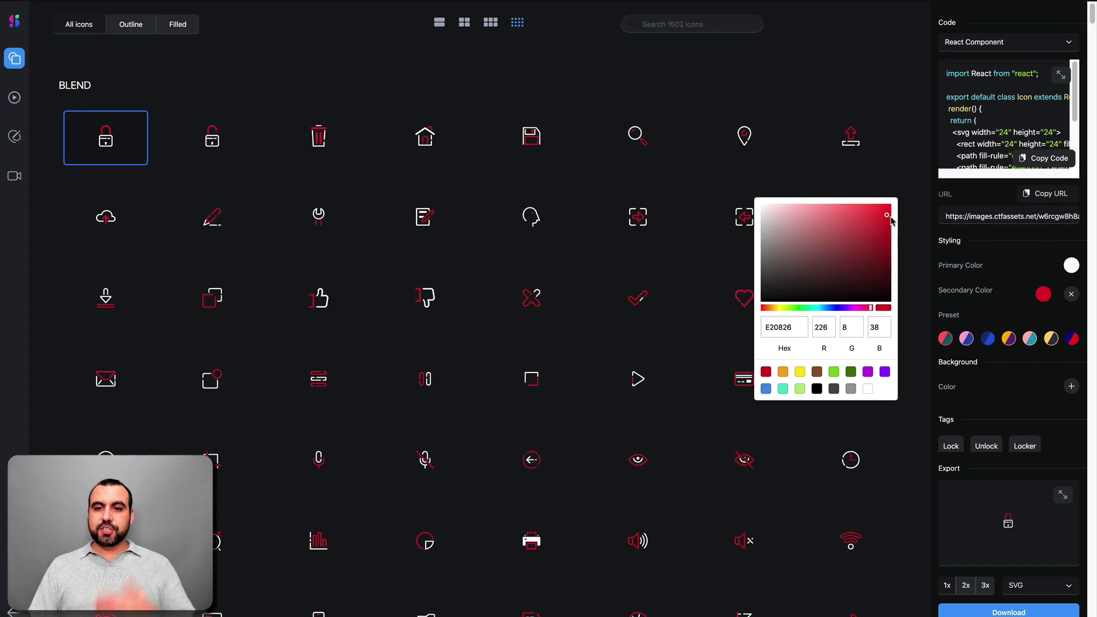
{"action": "left_click", "coordinate": [900, 178]}
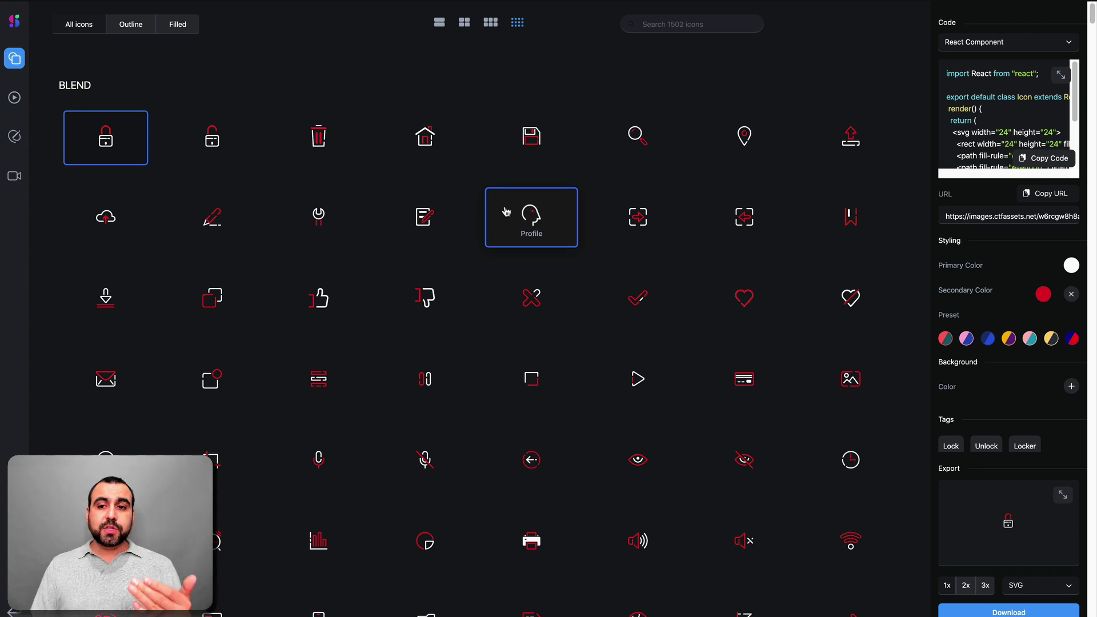
- Add a white background colour behind every icon
{"action": "left_click", "coordinate": [1072, 388]}
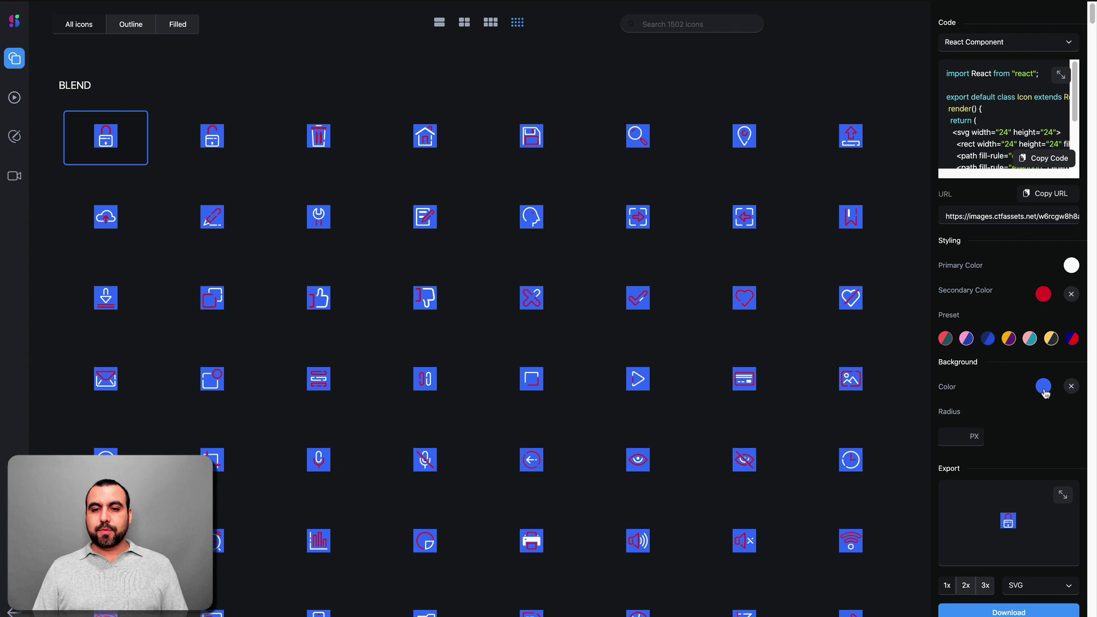
{"action": "left_click", "coordinate": [1042, 389]}
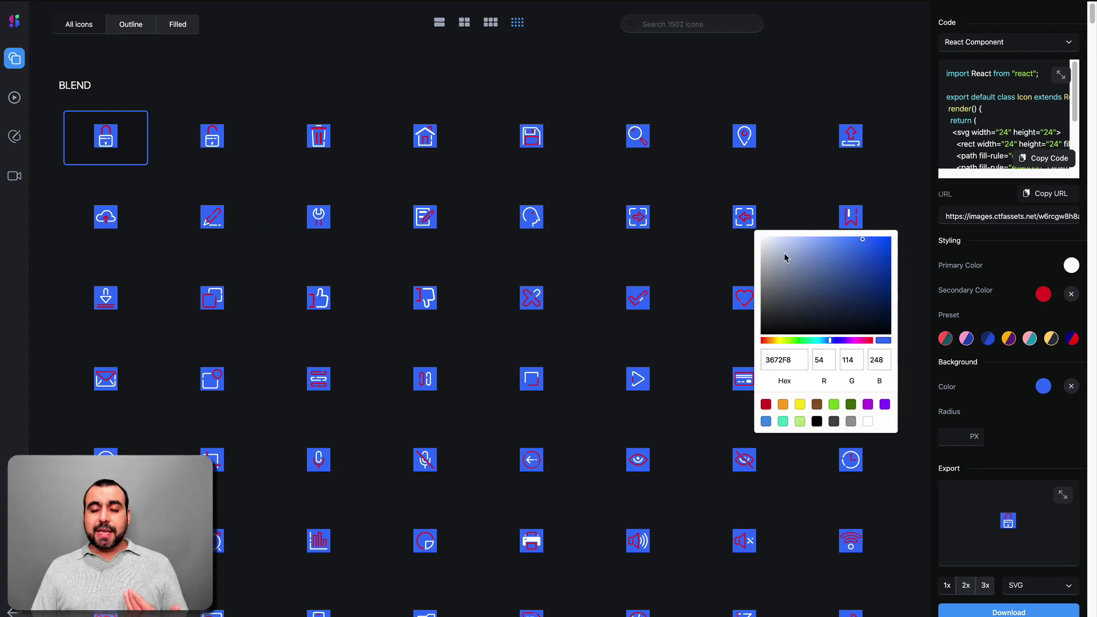
{"action": "left_click_drag", "start_coordinate": [770, 242], "coordinate": [924, 305]}
{"action": "left_click", "coordinate": [923, 306]}
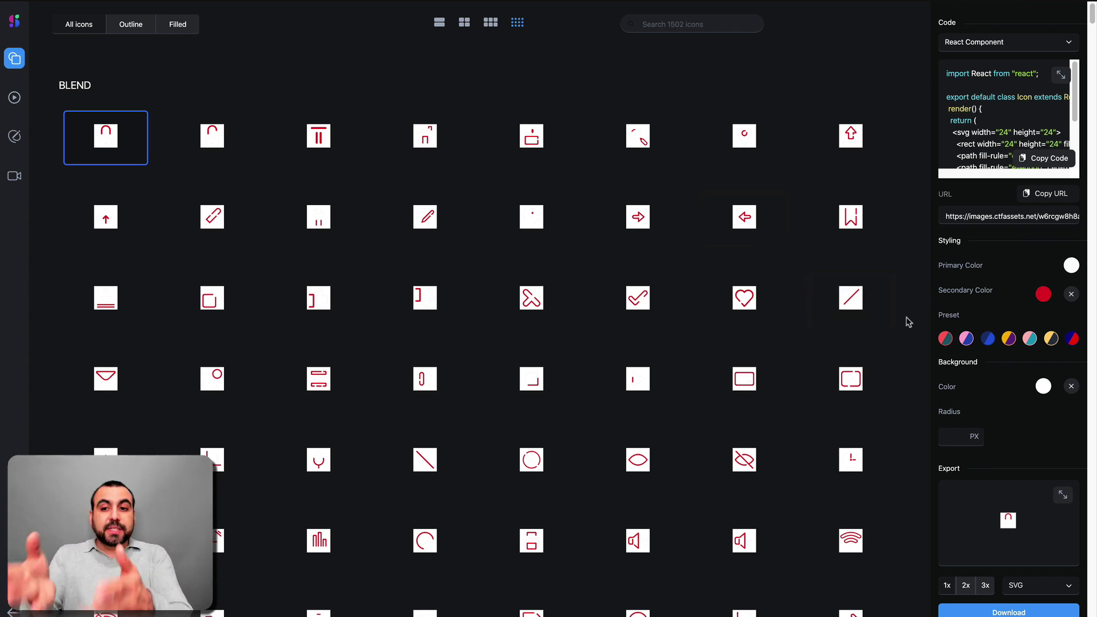
- Set the primary colour to black, remove the background, and apply the pink/teal preset
{"action": "left_click", "coordinate": [1070, 265]}
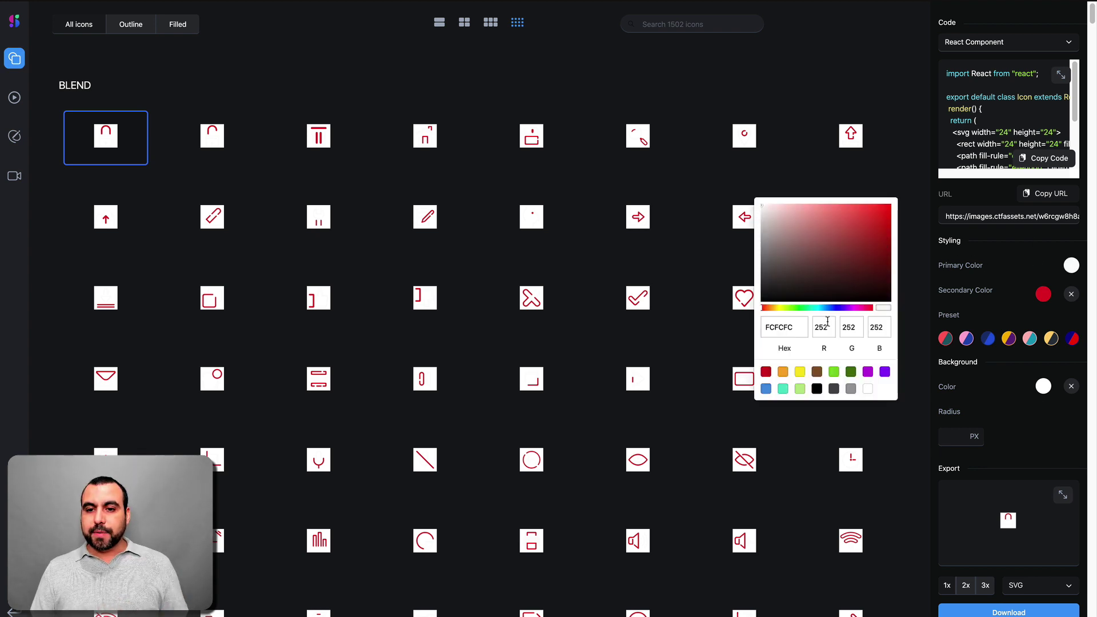
{"action": "left_click", "coordinate": [817, 389]}
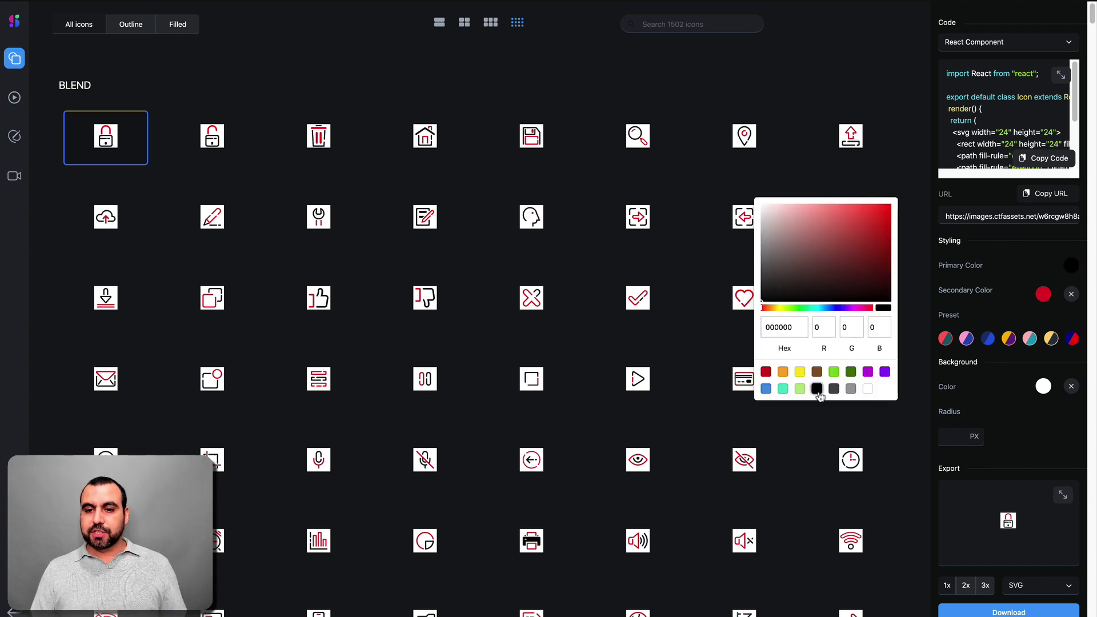
{"action": "left_click", "coordinate": [817, 109]}
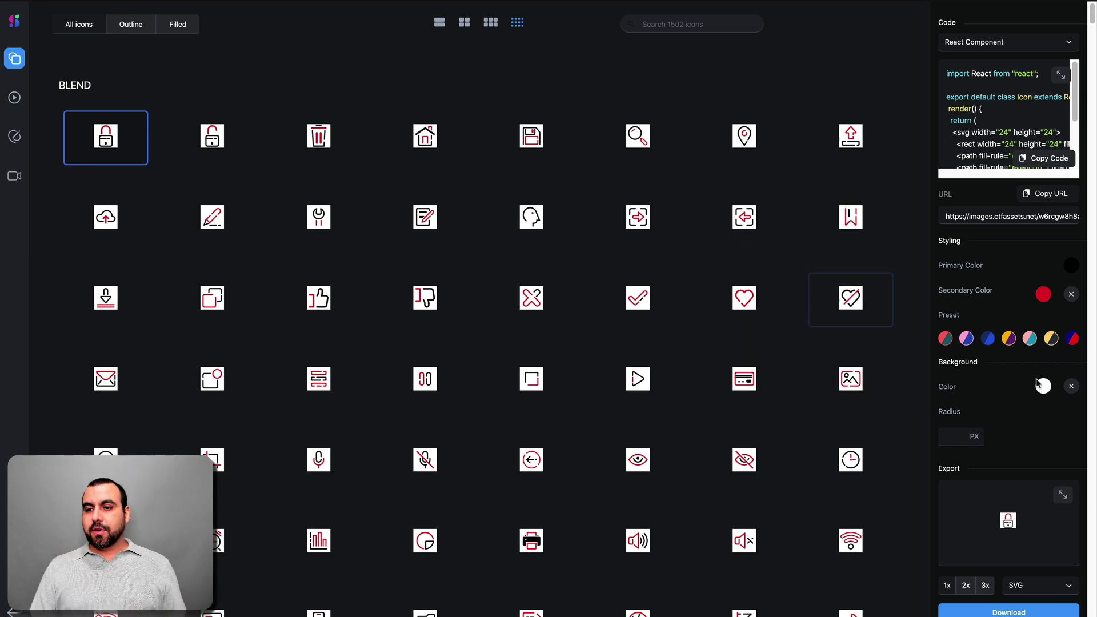
{"action": "left_click", "coordinate": [1072, 386]}
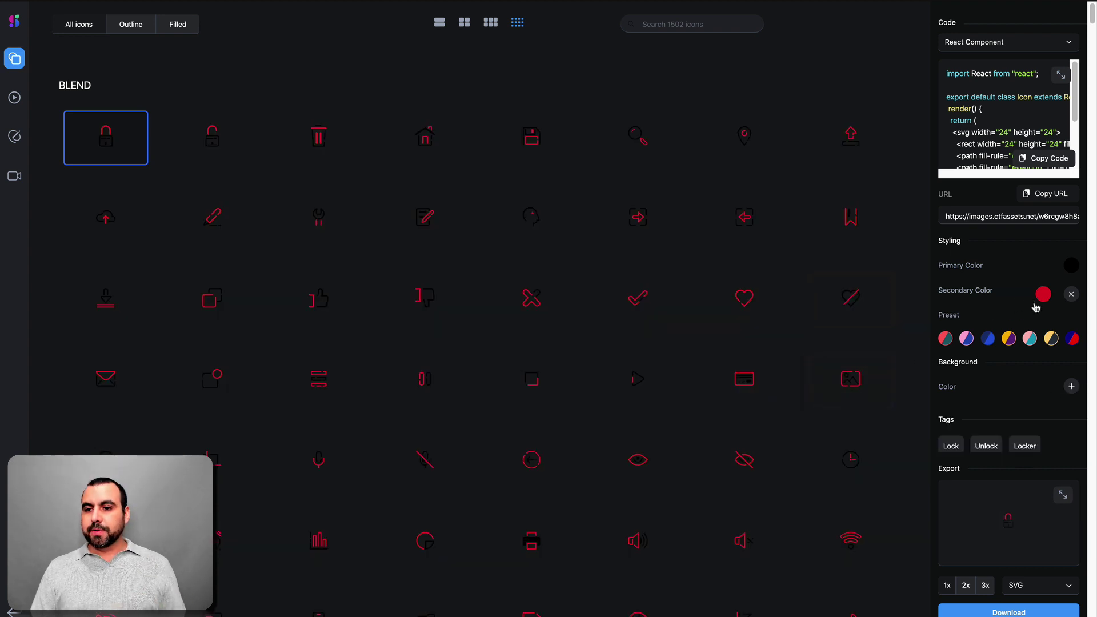
{"action": "left_click", "coordinate": [1028, 342]}
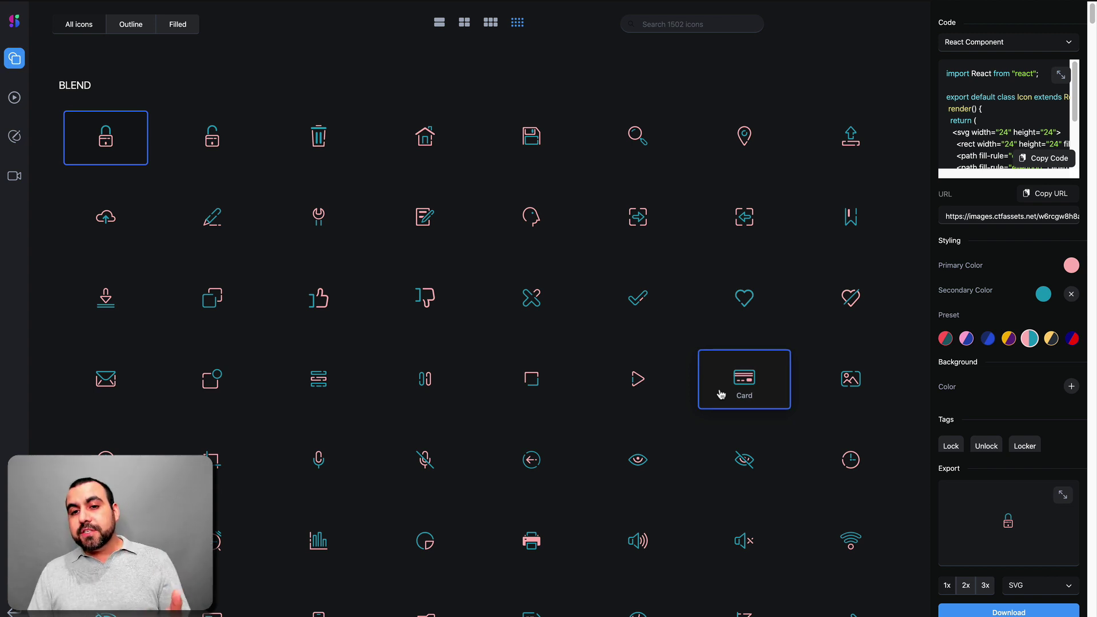
- Scroll through the All icons grid down to the end of the pink Bold-Filled section
{"action": "scroll", "coordinate": [721, 395], "scroll_direction": "down", "scroll_amount": 20}
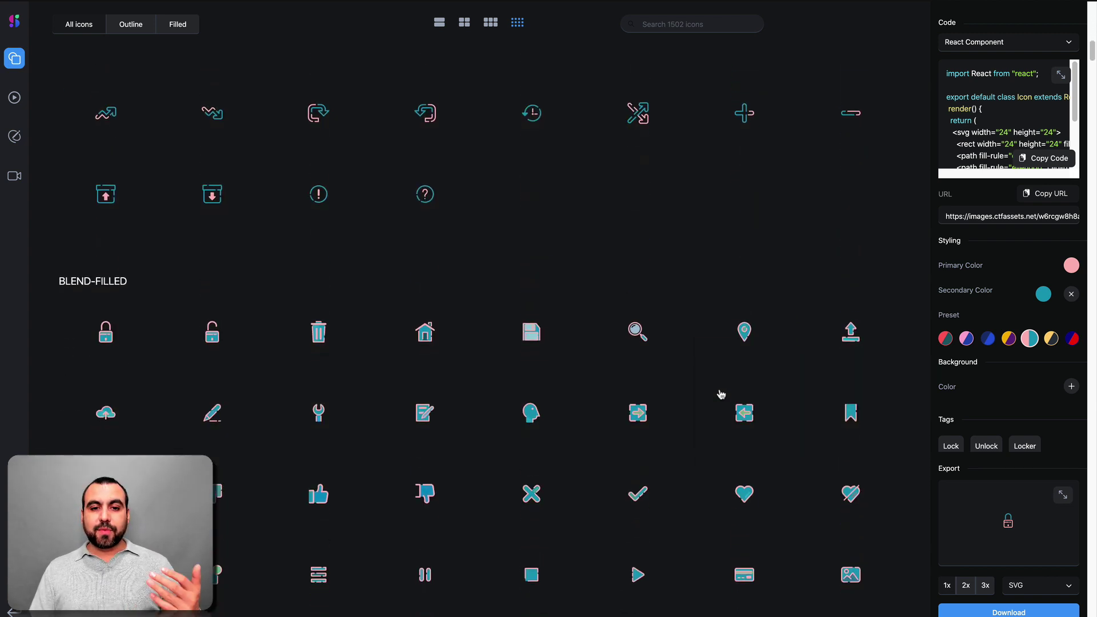
{"action": "scroll", "coordinate": [721, 395], "scroll_direction": "down", "scroll_amount": 3}
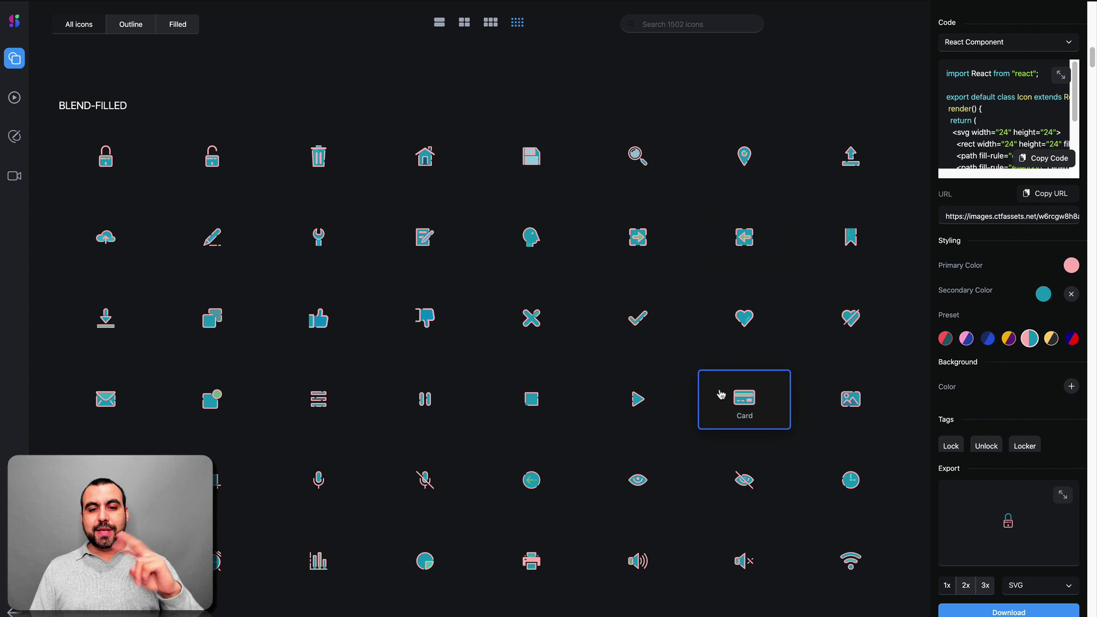
{"action": "scroll", "coordinate": [721, 394], "scroll_direction": "down", "scroll_amount": 10}
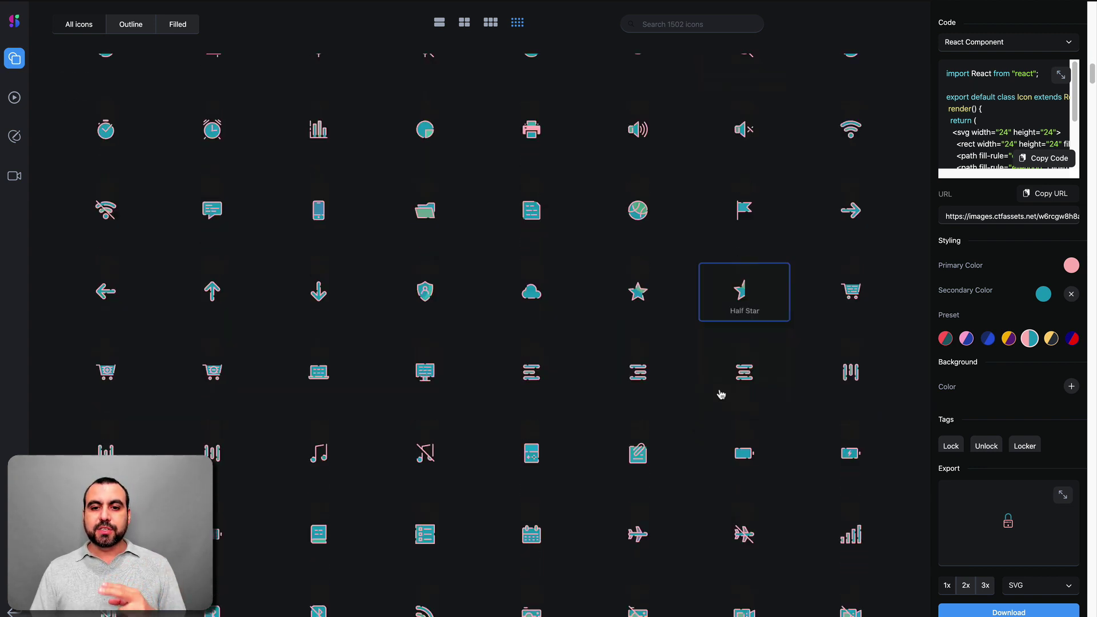
{"action": "scroll", "coordinate": [721, 395], "scroll_direction": "down", "scroll_amount": 4}
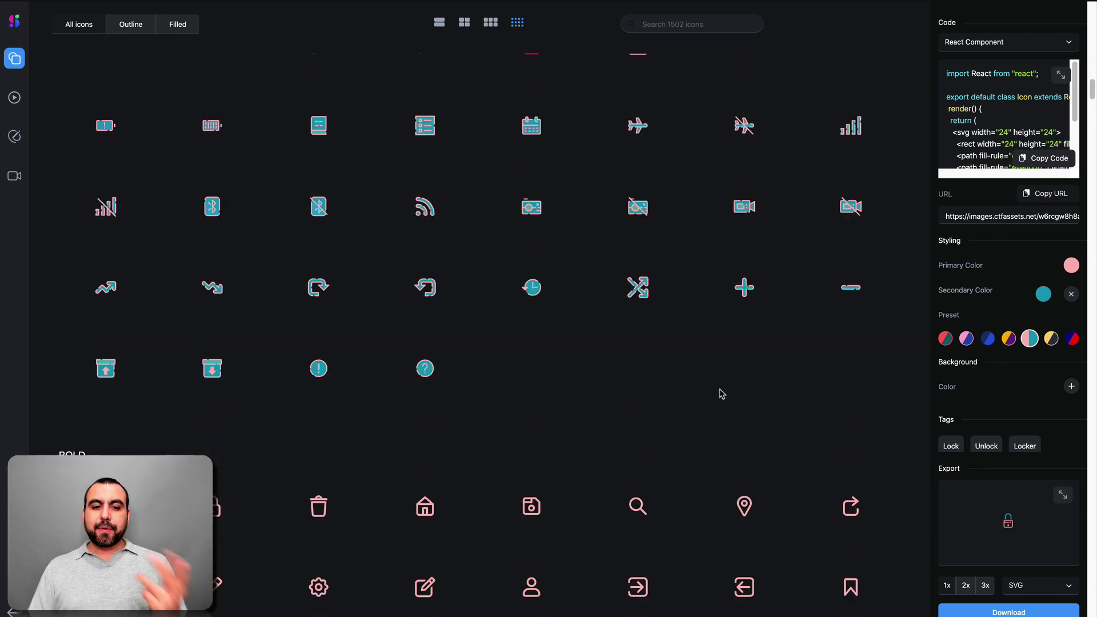
{"action": "scroll", "coordinate": [721, 394], "scroll_direction": "down", "scroll_amount": 6}
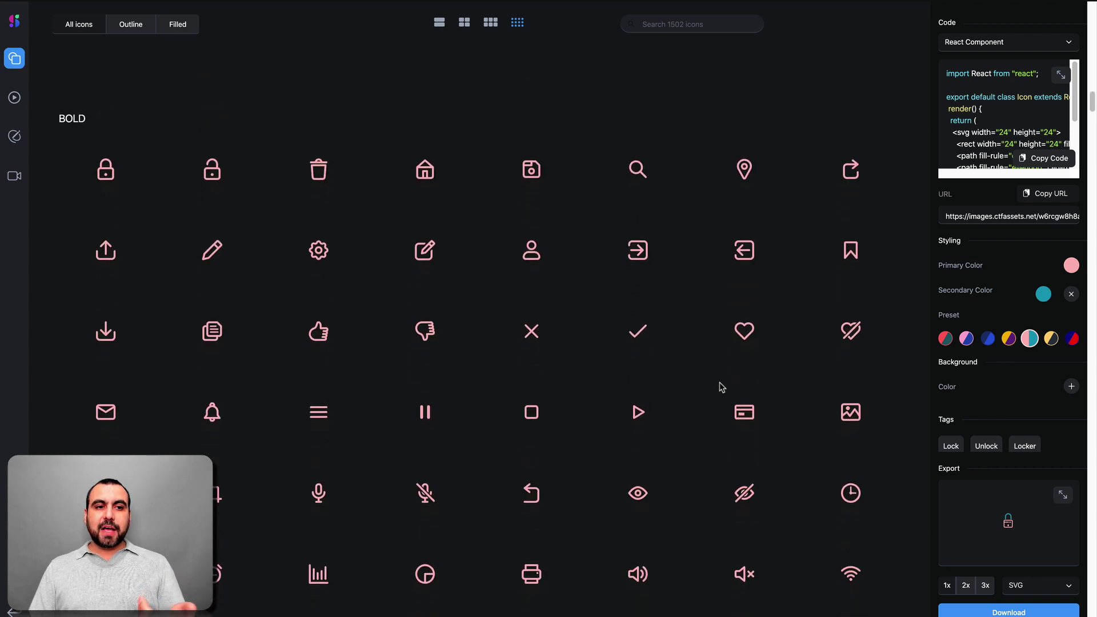
{"action": "scroll", "coordinate": [721, 387], "scroll_direction": "down", "scroll_amount": 1}
{"action": "left_click", "coordinate": [720, 385]}
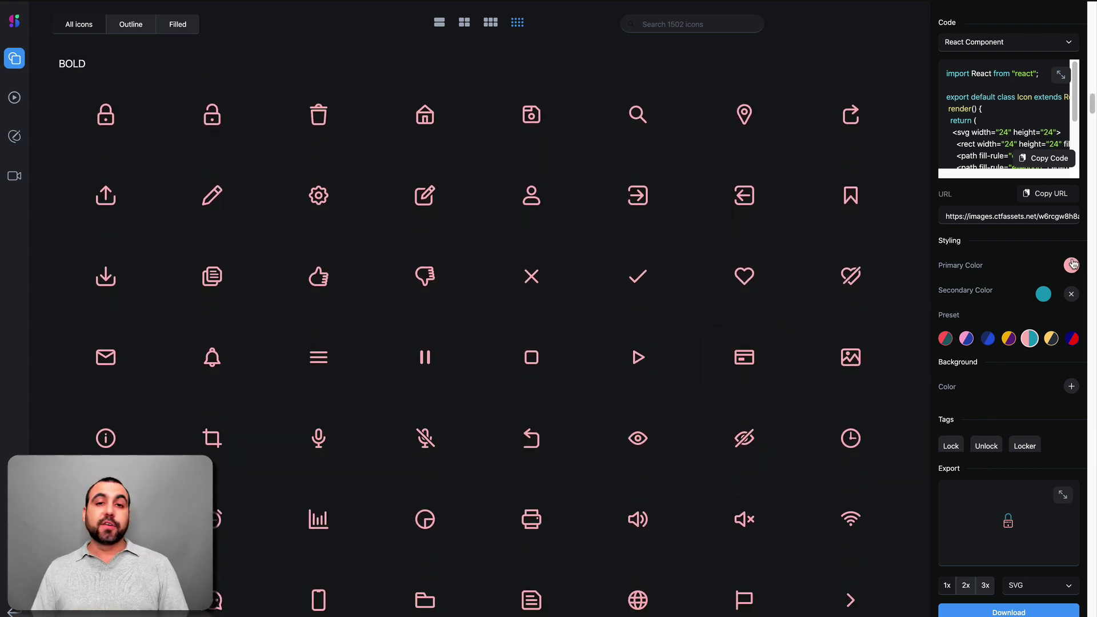
{"action": "scroll", "coordinate": [773, 421], "scroll_direction": "down", "scroll_amount": 20}
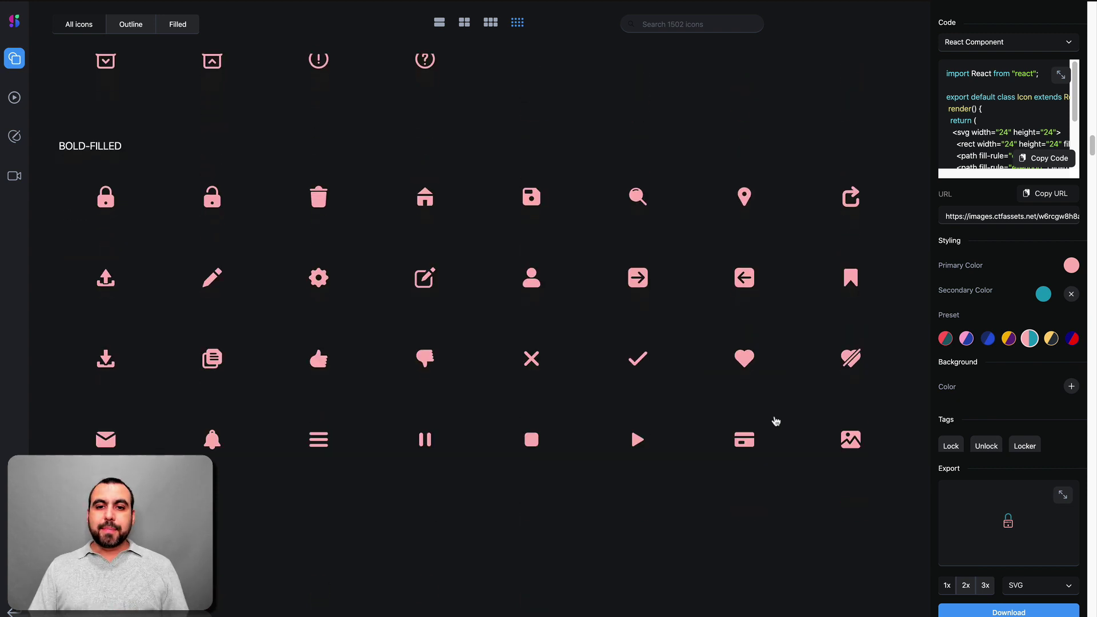
{"action": "scroll", "coordinate": [775, 422], "scroll_direction": "down", "scroll_amount": 13}
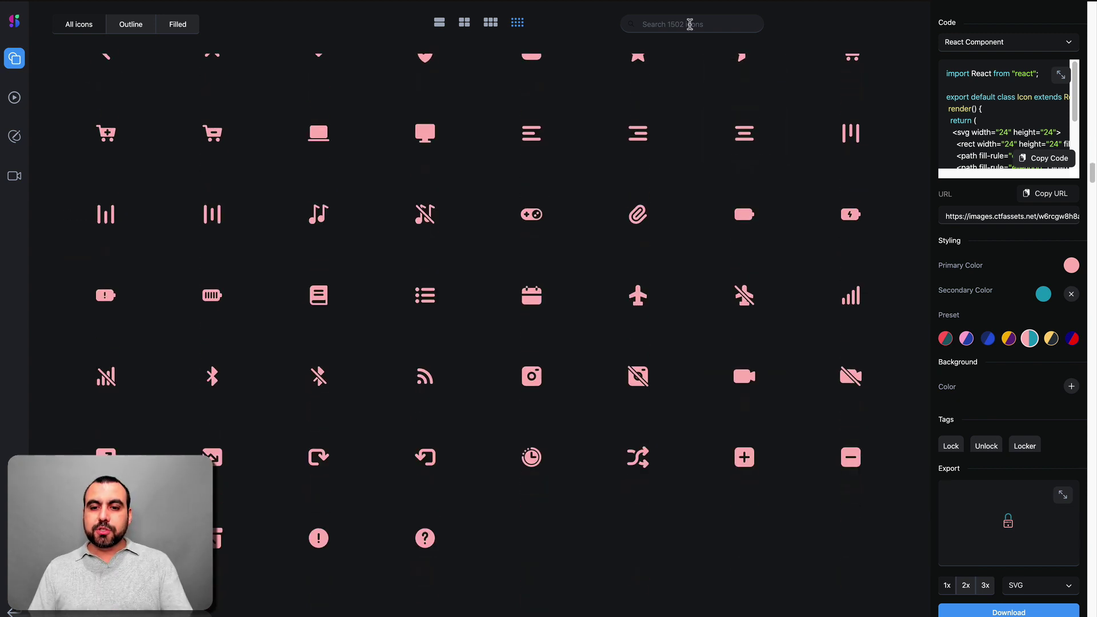
- Search icons for 'lock' and choose the BLEND alarm clock icon
{"action": "type", "text": "lock"}
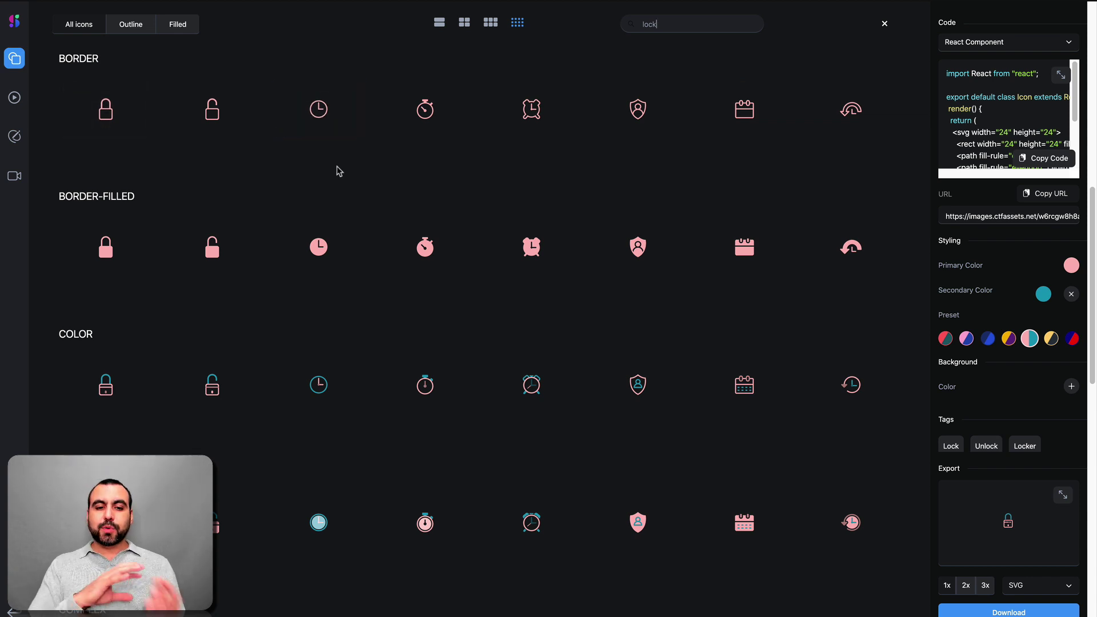
{"action": "scroll", "coordinate": [339, 171], "scroll_direction": "down", "scroll_amount": 14}
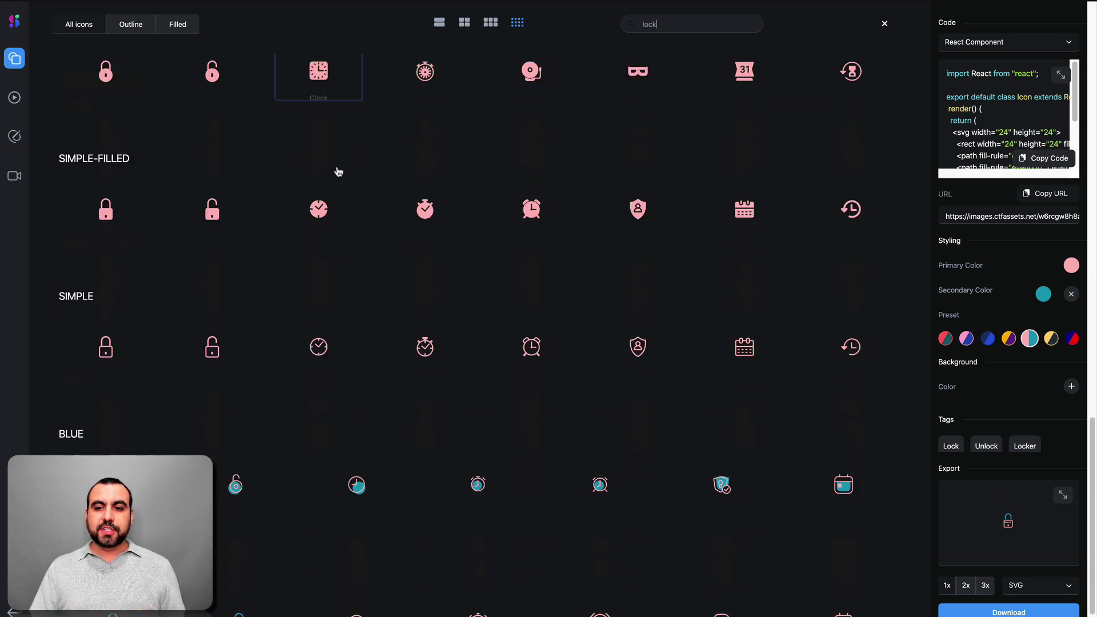
{"action": "scroll", "coordinate": [339, 172], "scroll_direction": "down", "scroll_amount": 10}
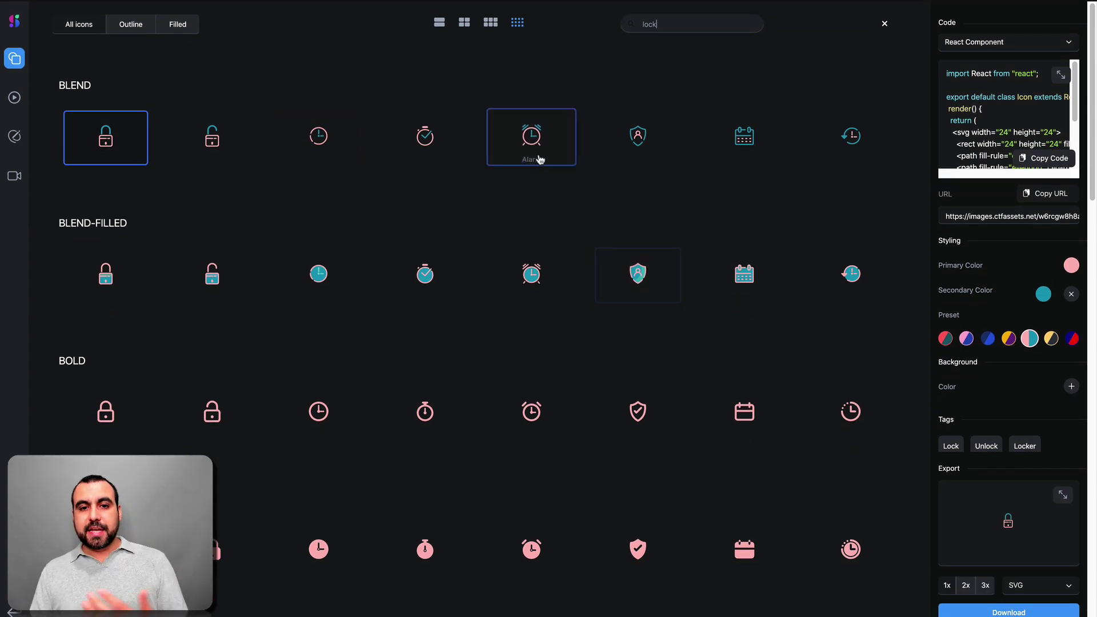
{"action": "left_click", "coordinate": [533, 138]}
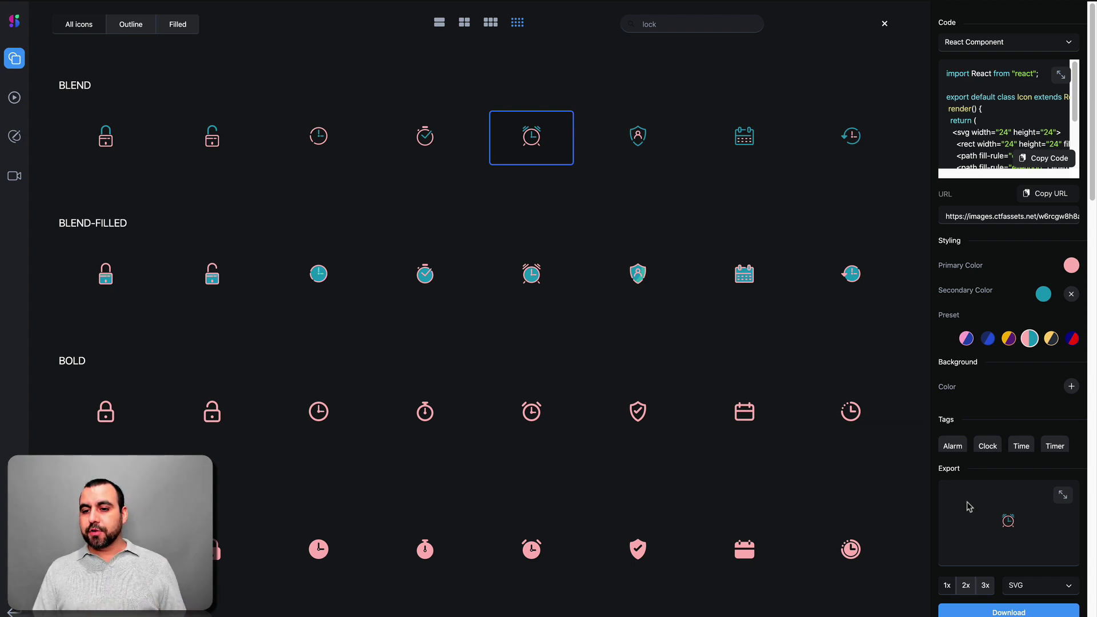
- Enlarge the alarm clock's export preview to 3x and check the SVG format list
{"action": "scroll", "coordinate": [970, 561], "scroll_direction": "down", "scroll_amount": 1}
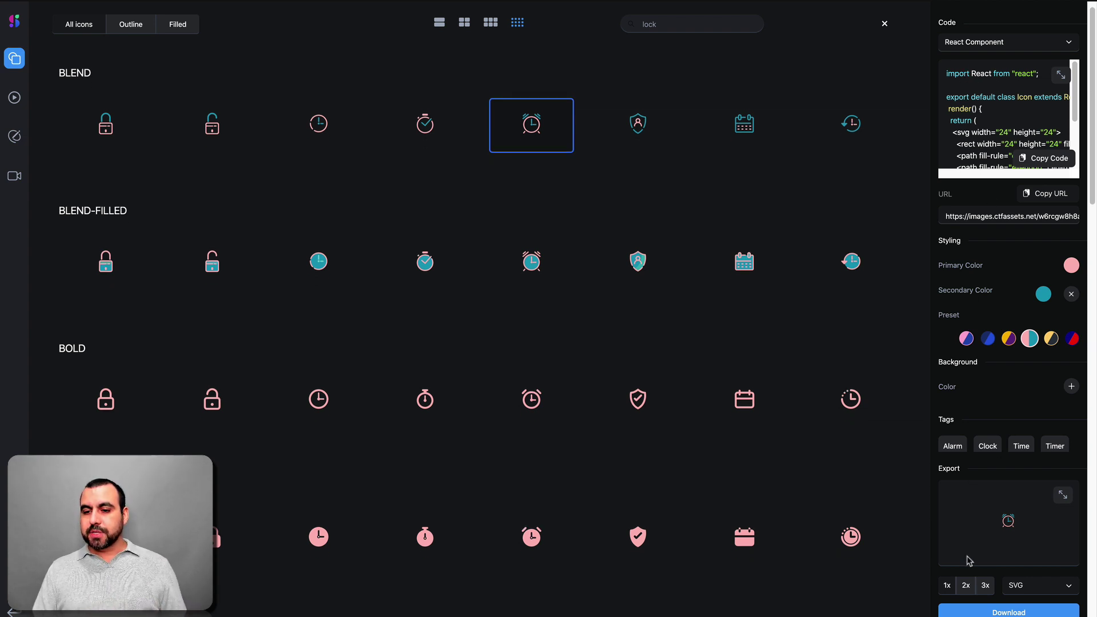
{"action": "left_click", "coordinate": [966, 587]}
{"action": "left_click", "coordinate": [985, 586]}
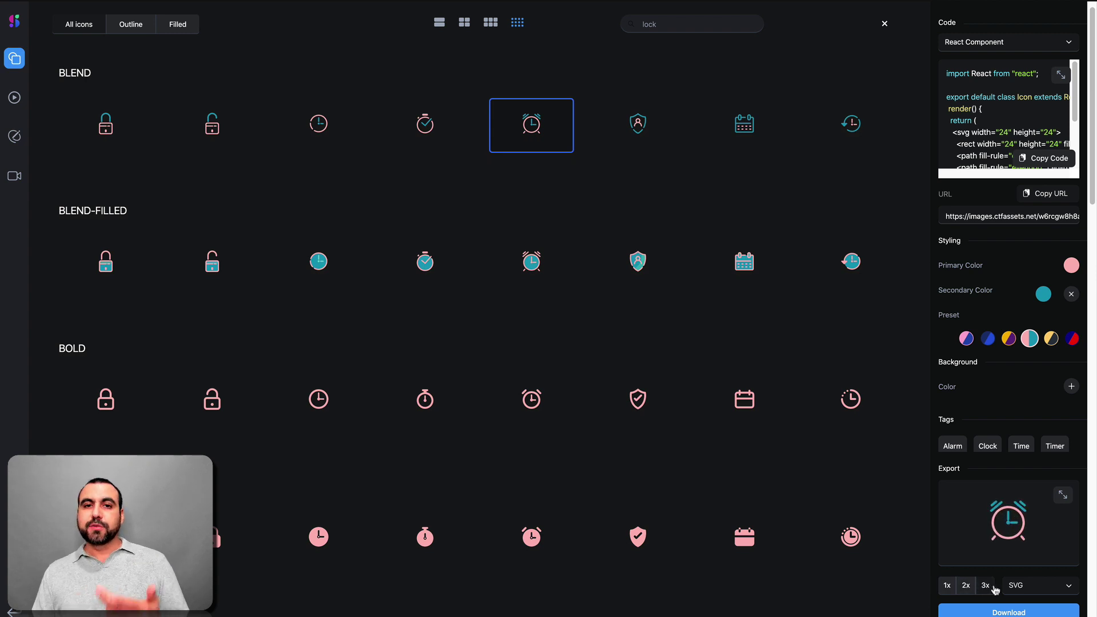
{"action": "left_click", "coordinate": [1030, 589]}
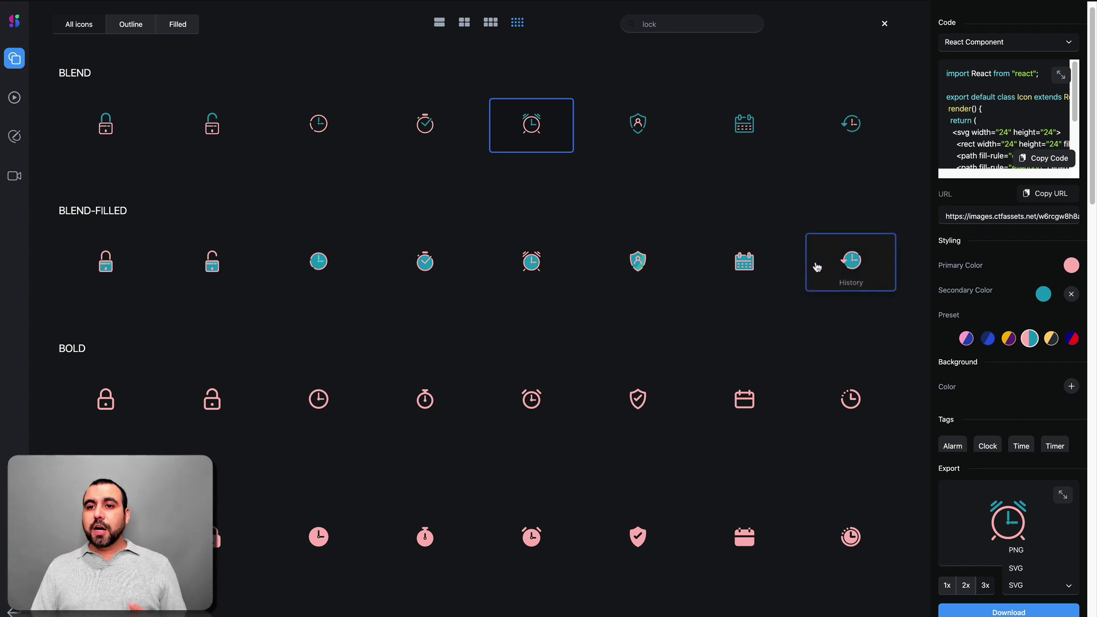
{"action": "scroll", "coordinate": [815, 264], "scroll_direction": "up", "scroll_amount": 1}
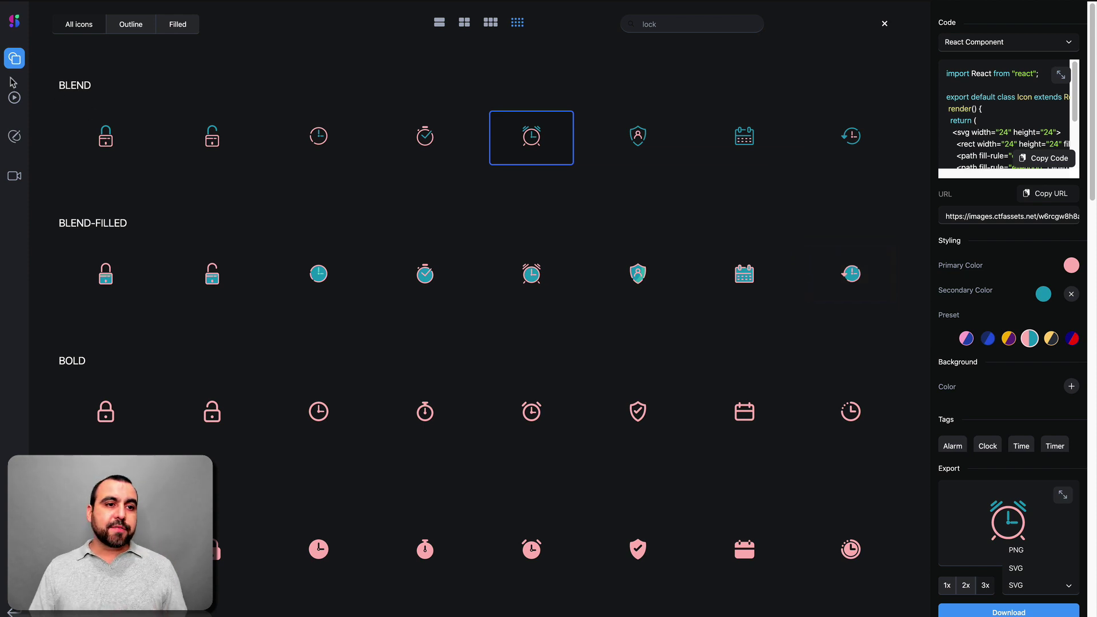
- In the animated icon library, preview the microphone, Wifi and notification bell, then view JSON export formats
{"action": "left_click", "coordinate": [15, 99]}
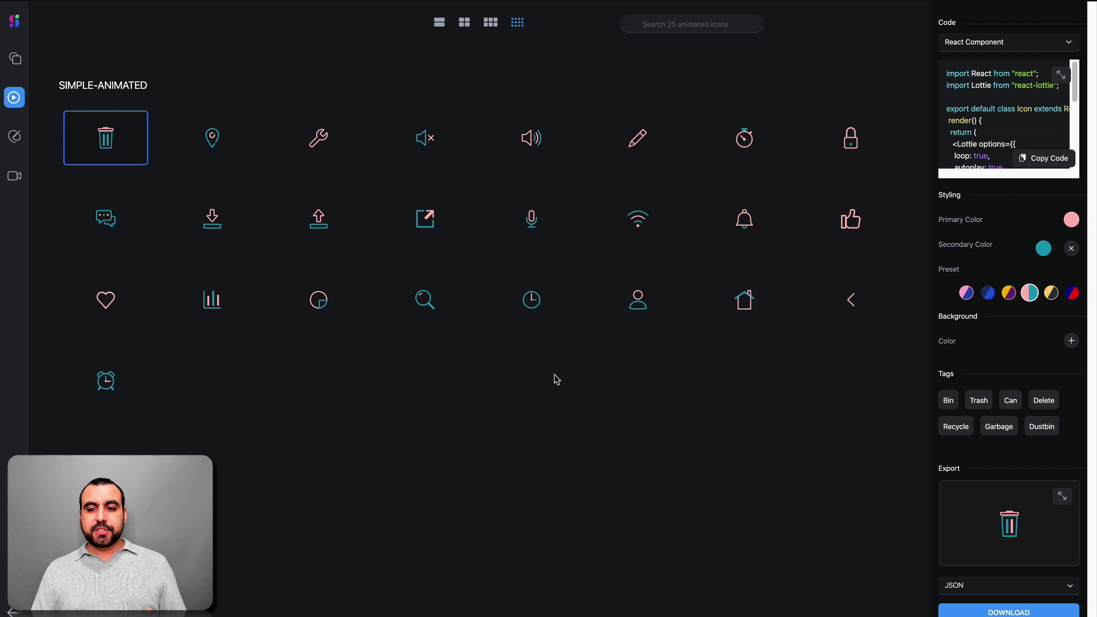
{"action": "left_click", "coordinate": [530, 227]}
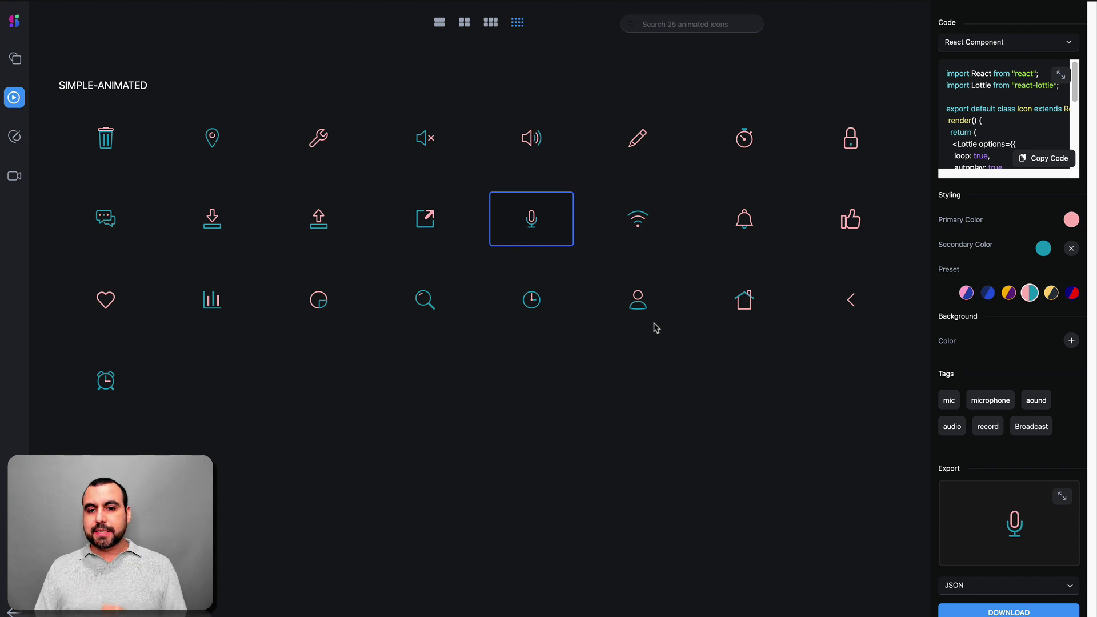
{"action": "left_click", "coordinate": [644, 225]}
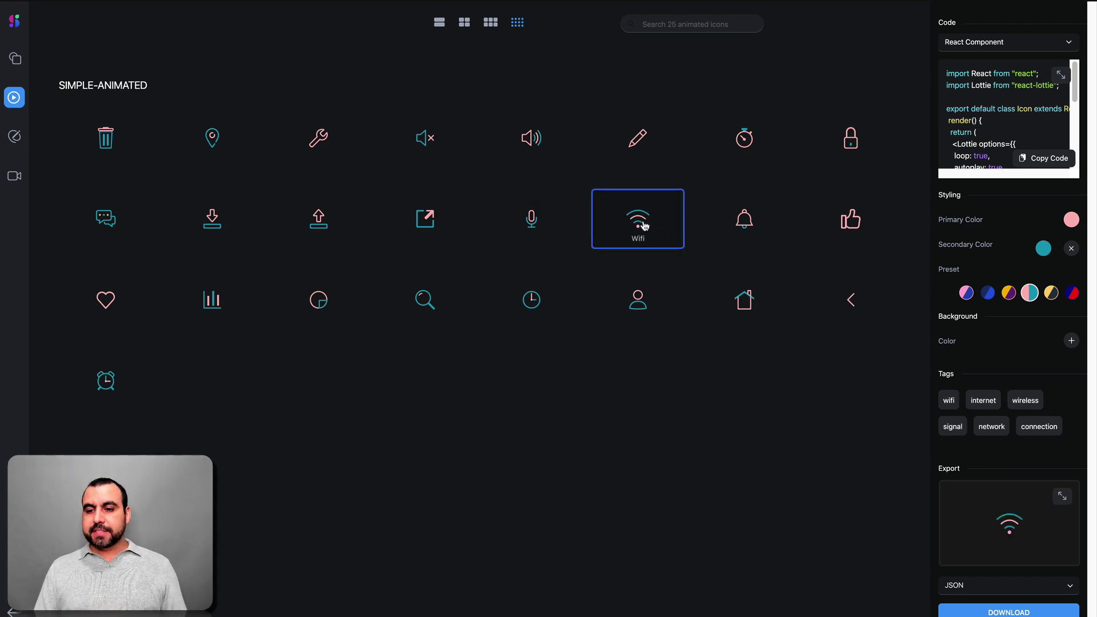
{"action": "left_click", "coordinate": [757, 220]}
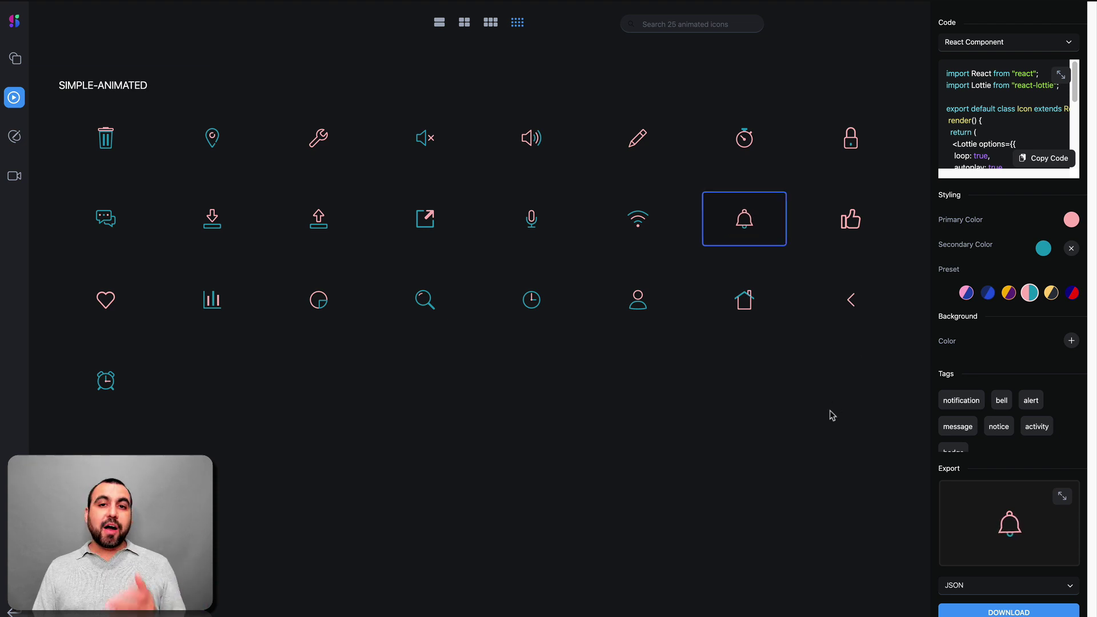
{"action": "left_click", "coordinate": [969, 591]}
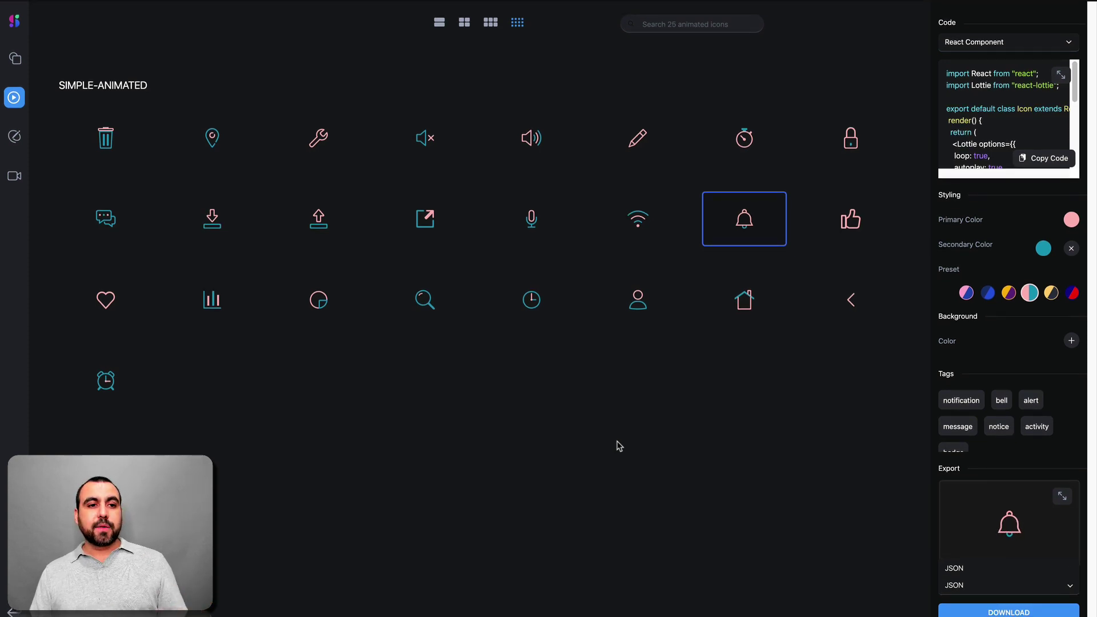
- In the illustration library, try the blue and red/blue presets, settle on pink/blue, and scroll to Character
{"action": "left_click", "coordinate": [14, 137]}
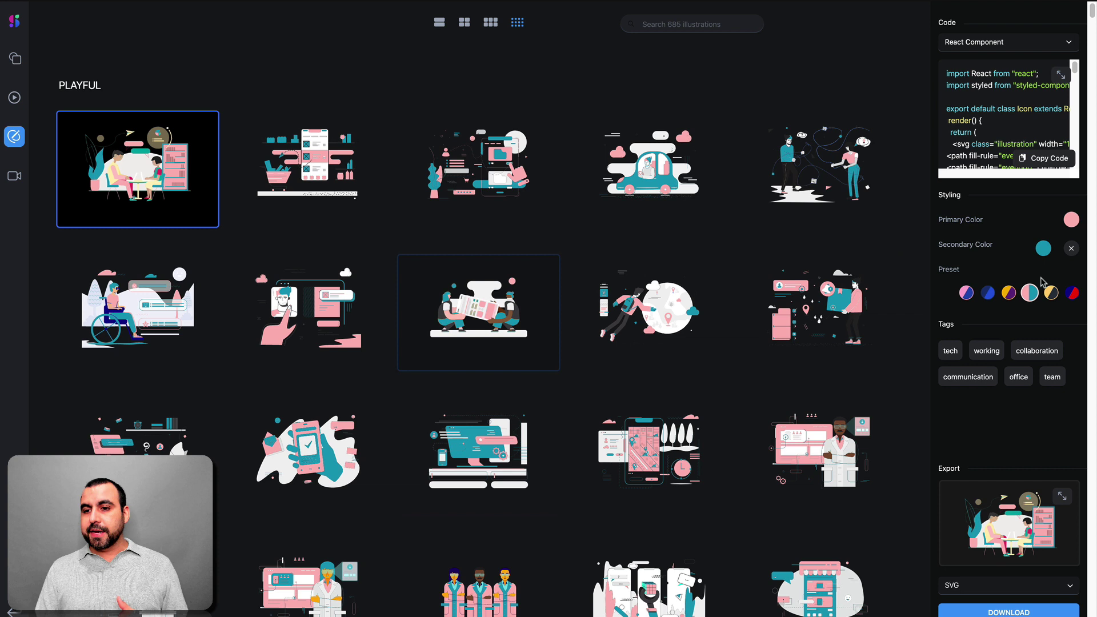
{"action": "left_click", "coordinate": [988, 293]}
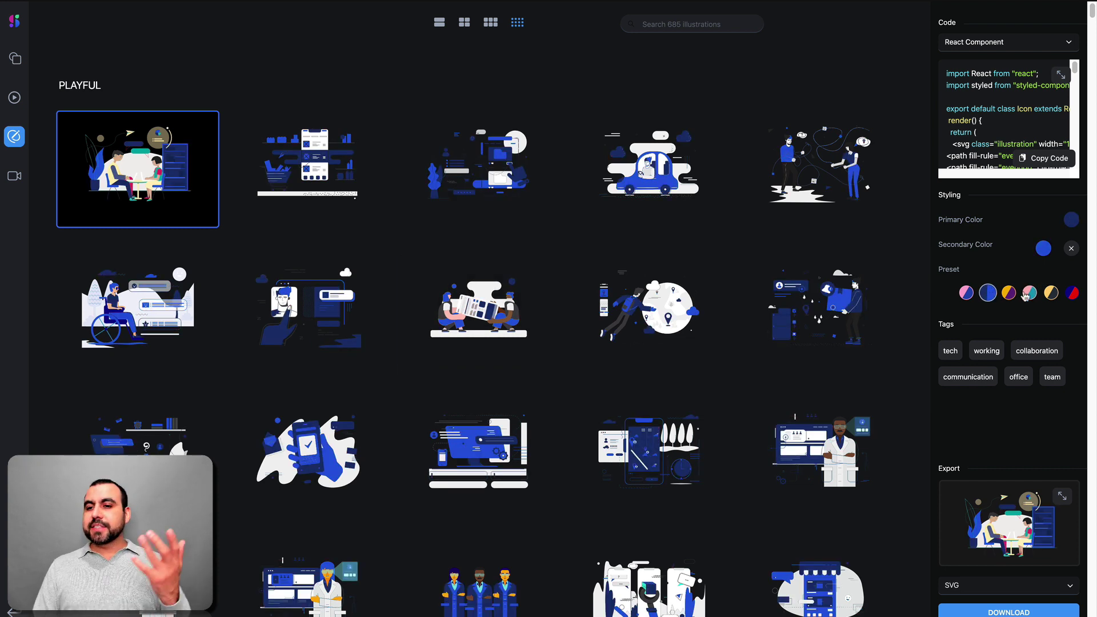
{"action": "left_click", "coordinate": [1072, 294]}
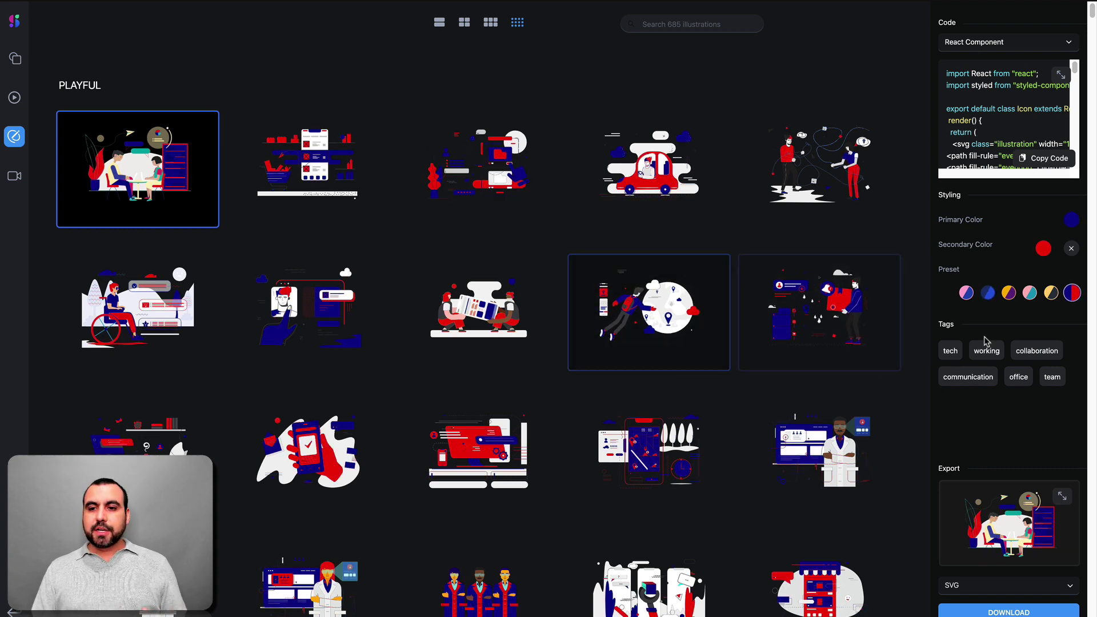
{"action": "left_click", "coordinate": [965, 293]}
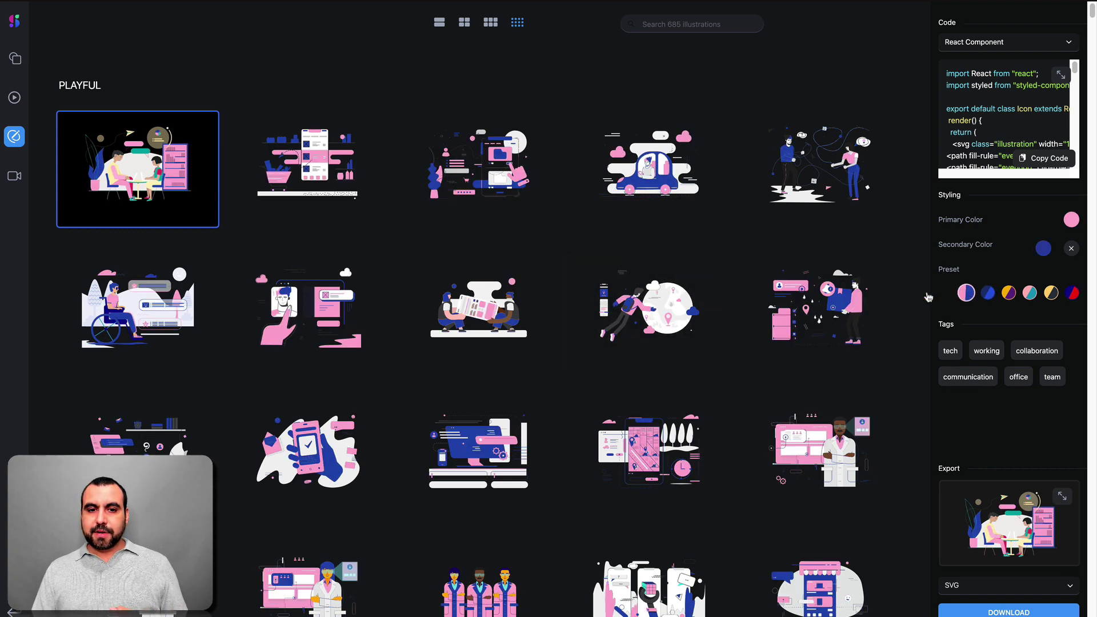
{"action": "scroll", "coordinate": [613, 486], "scroll_direction": "down", "scroll_amount": 15}
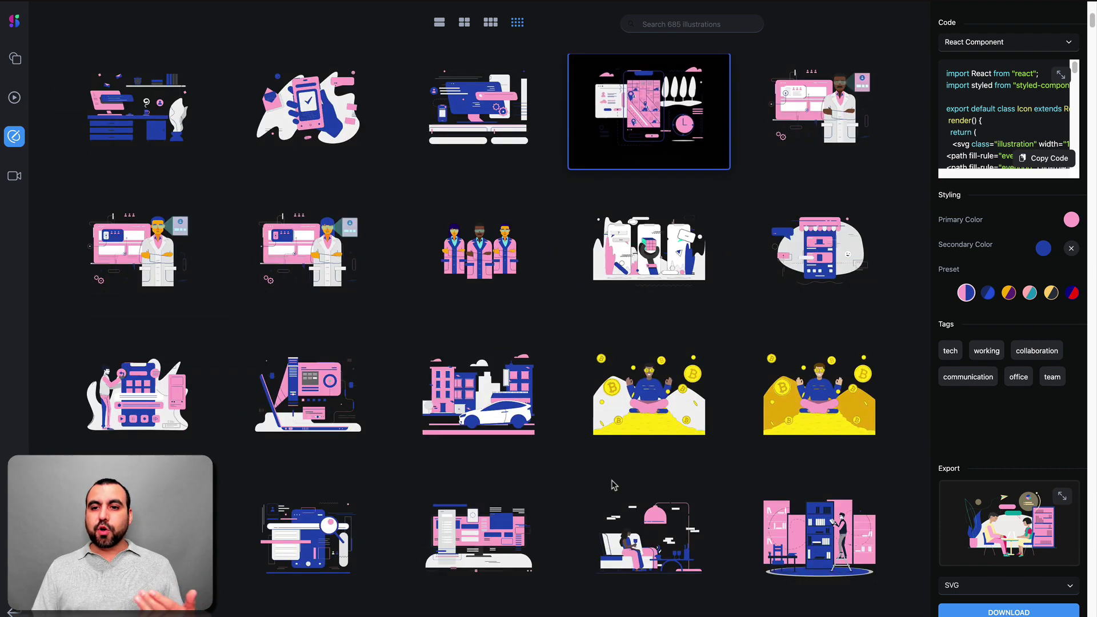
{"action": "scroll", "coordinate": [613, 486], "scroll_direction": "down", "scroll_amount": 15}
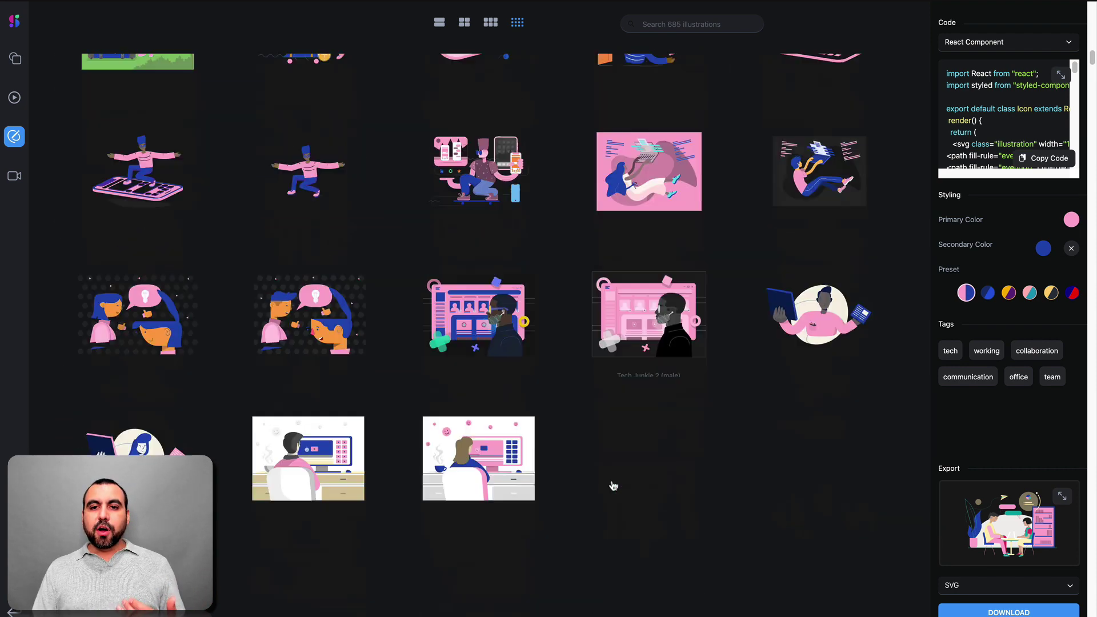
{"action": "scroll", "coordinate": [613, 486], "scroll_direction": "down", "scroll_amount": 8}
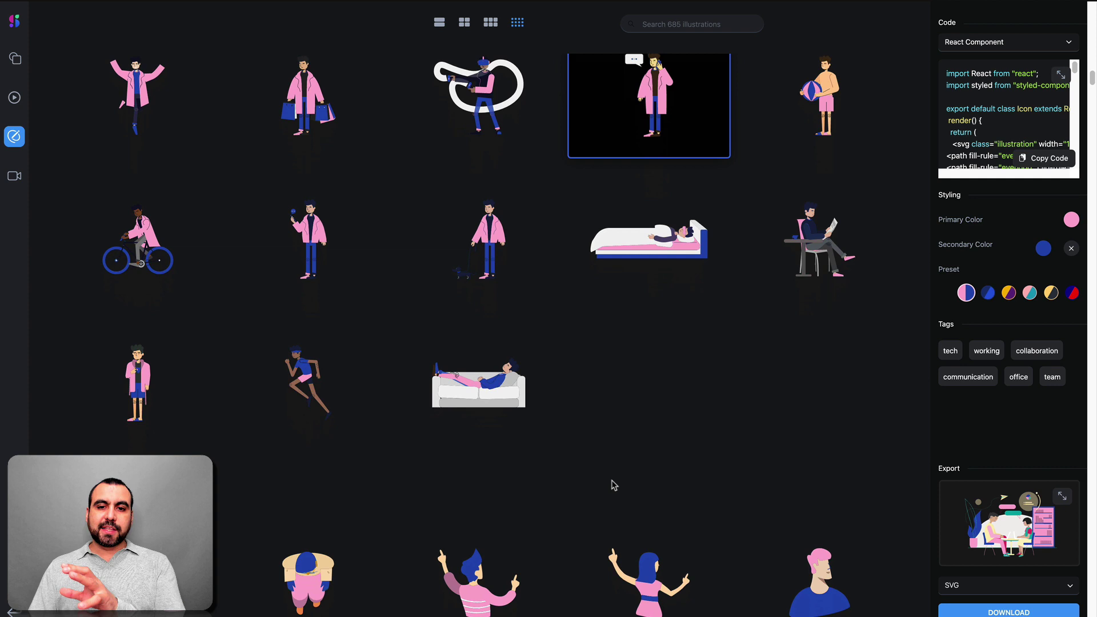
{"action": "scroll", "coordinate": [613, 486], "scroll_direction": "down", "scroll_amount": 1}
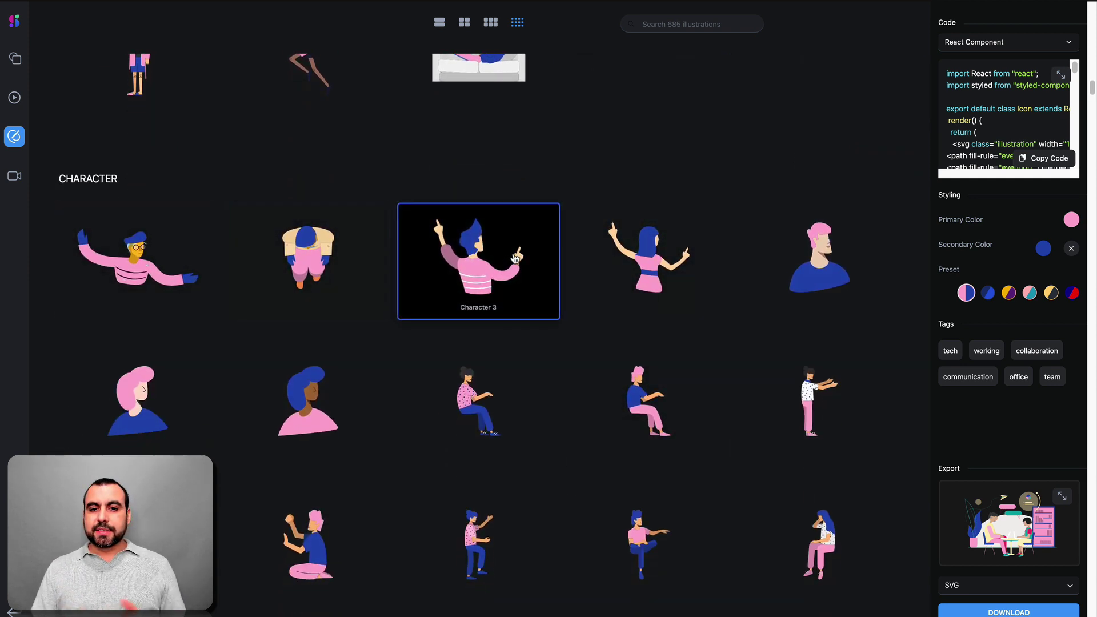
{"action": "left_click", "coordinate": [515, 258]}
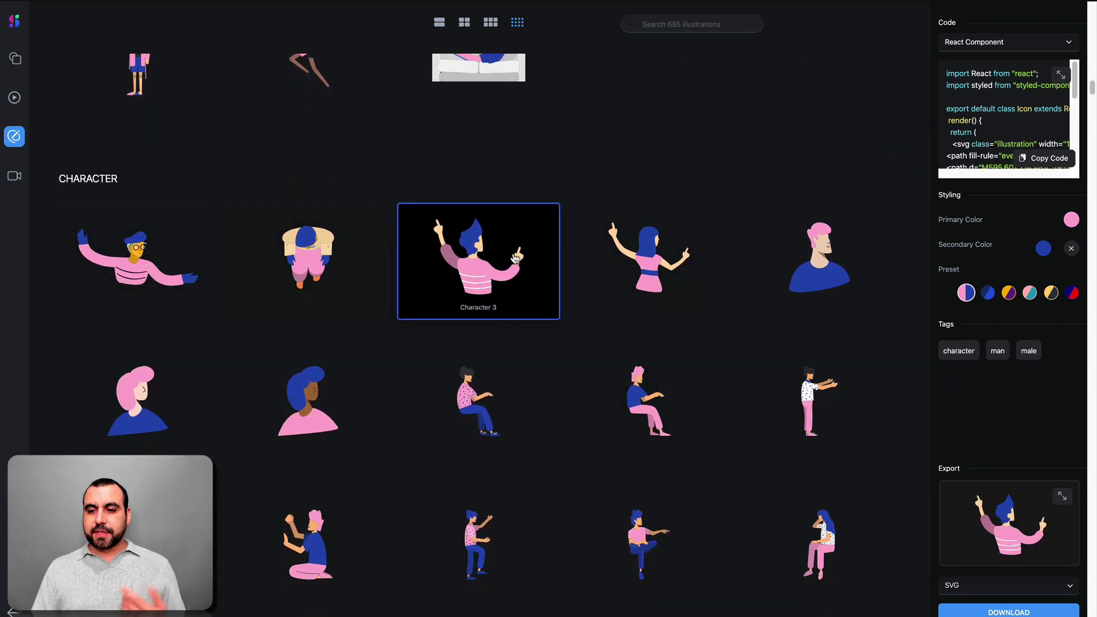
{"action": "left_click", "coordinate": [1062, 496]}
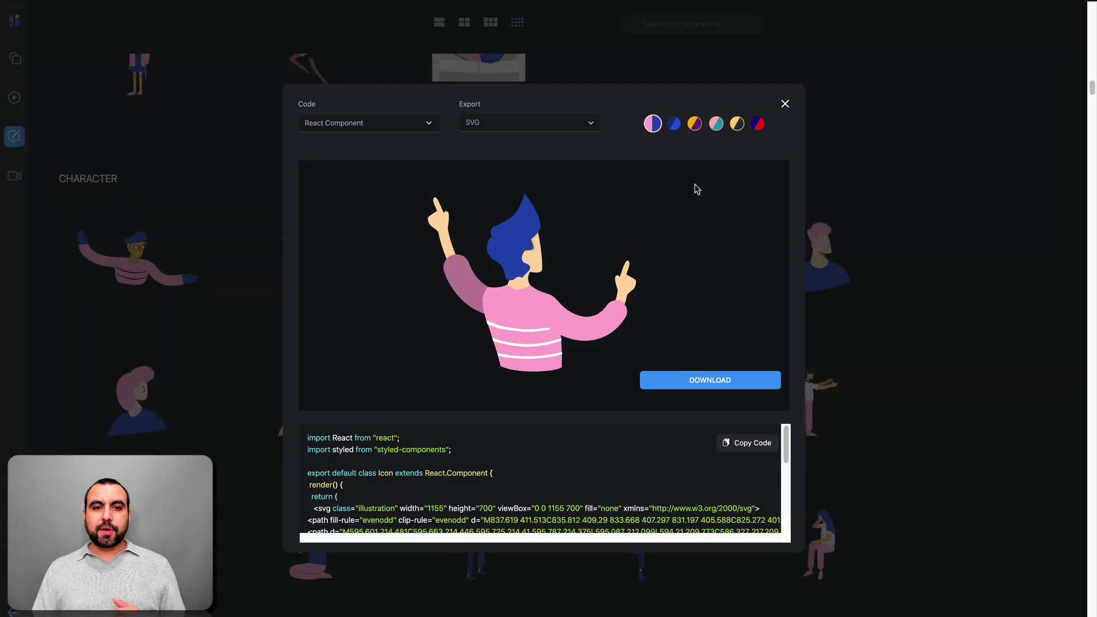
{"action": "left_click", "coordinate": [785, 105]}
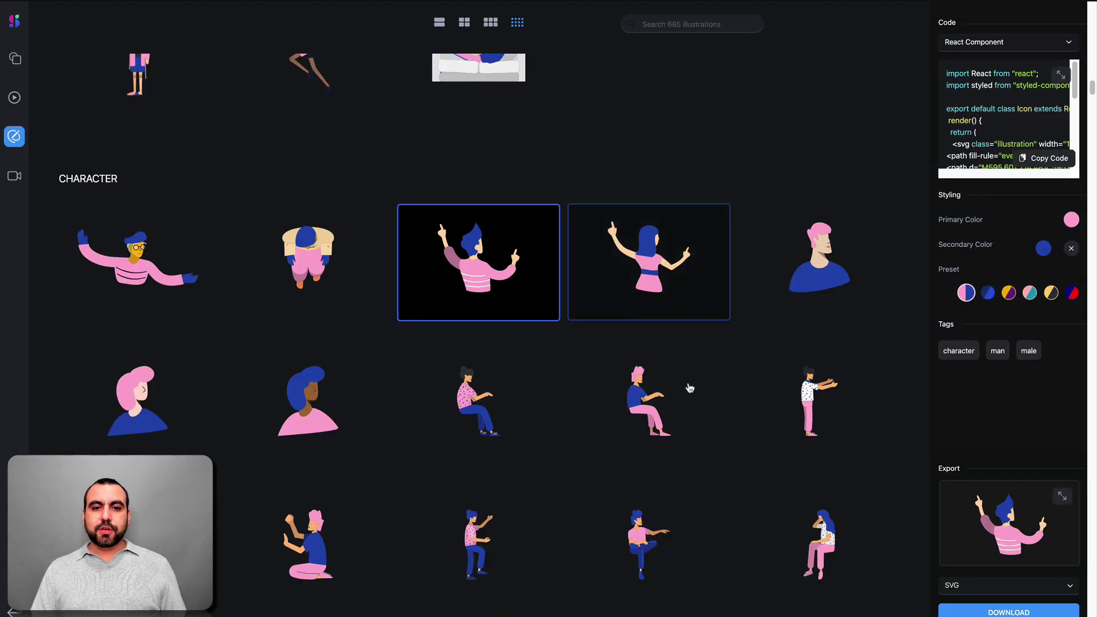
{"action": "scroll", "coordinate": [688, 386], "scroll_direction": "down", "scroll_amount": 10}
{"action": "scroll", "coordinate": [689, 387], "scroll_direction": "down", "scroll_amount": 10}
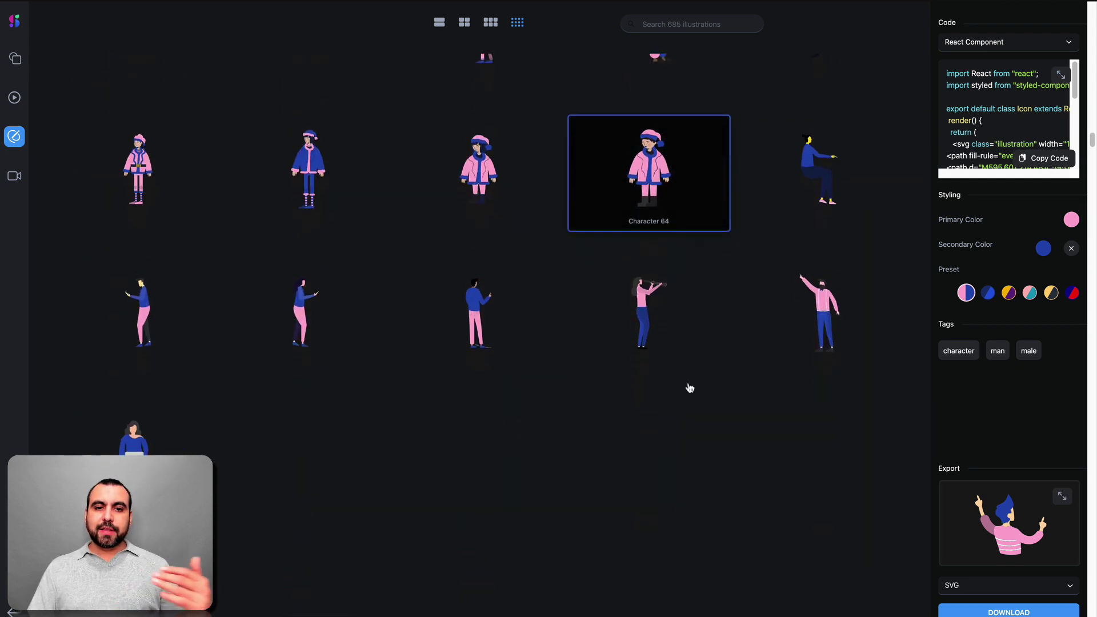
{"action": "scroll", "coordinate": [690, 388], "scroll_direction": "down", "scroll_amount": 10}
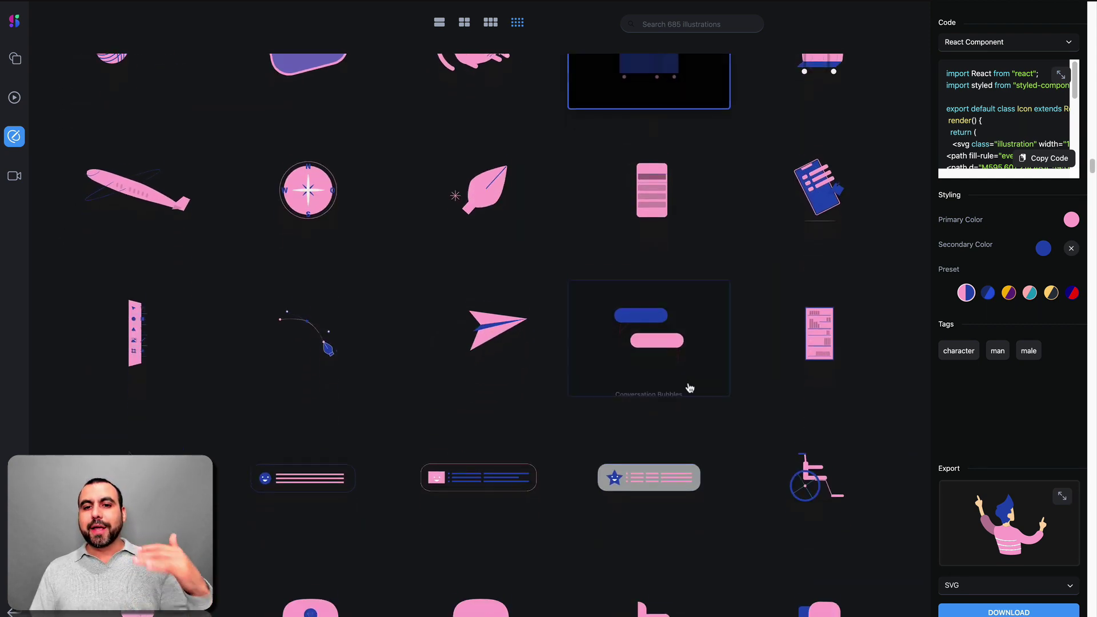
{"action": "scroll", "coordinate": [690, 388], "scroll_direction": "down", "scroll_amount": 10}
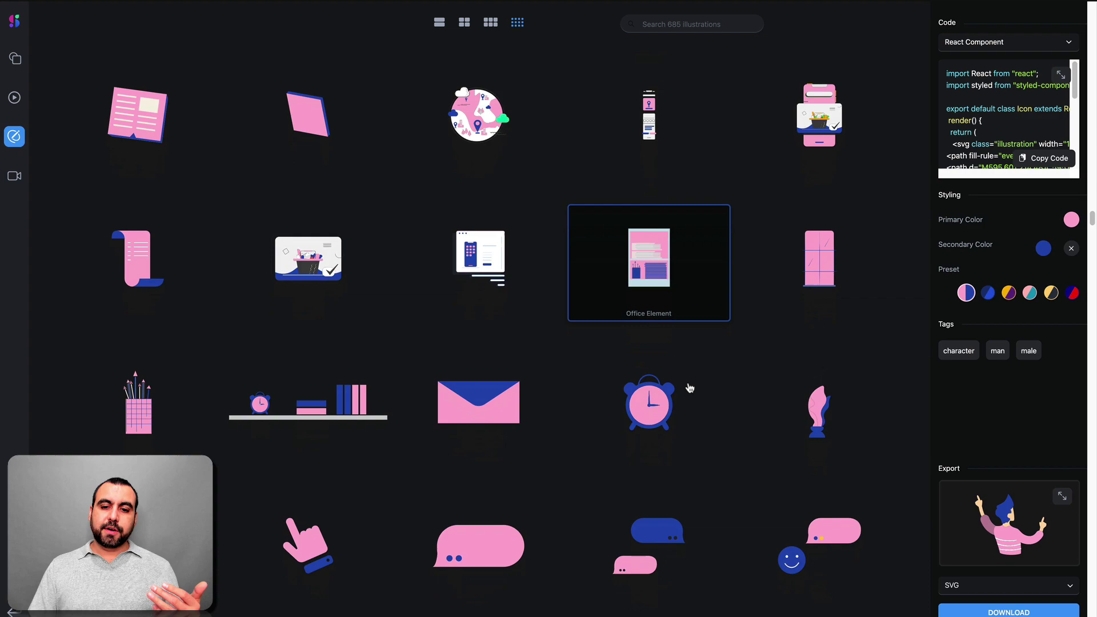
{"action": "scroll", "coordinate": [690, 388], "scroll_direction": "down", "scroll_amount": 10}
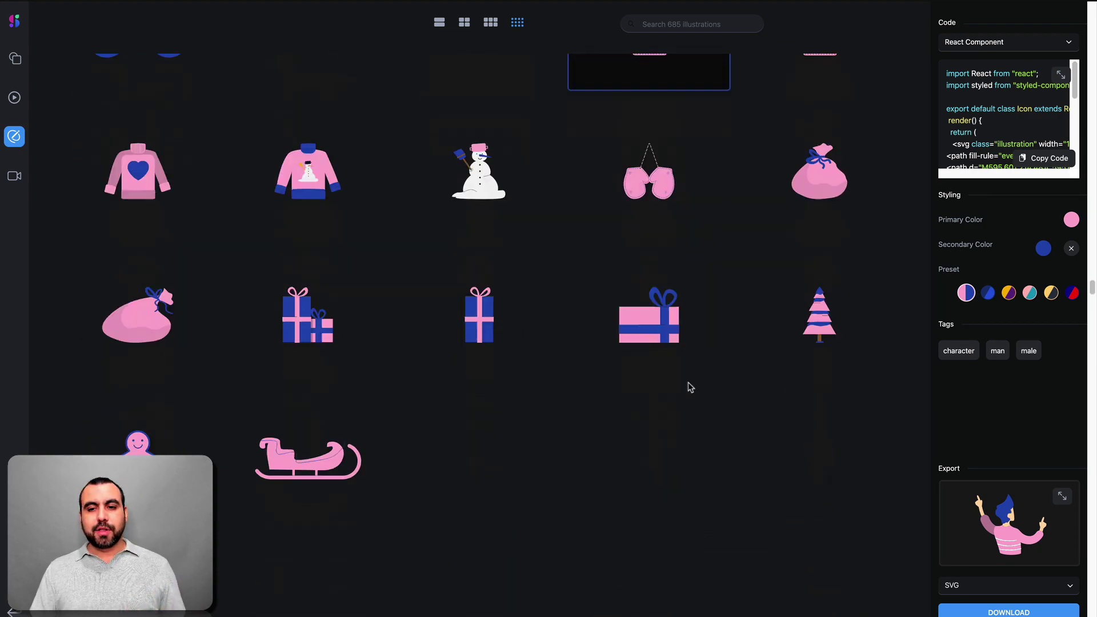
{"action": "scroll", "coordinate": [690, 388], "scroll_direction": "down", "scroll_amount": 10}
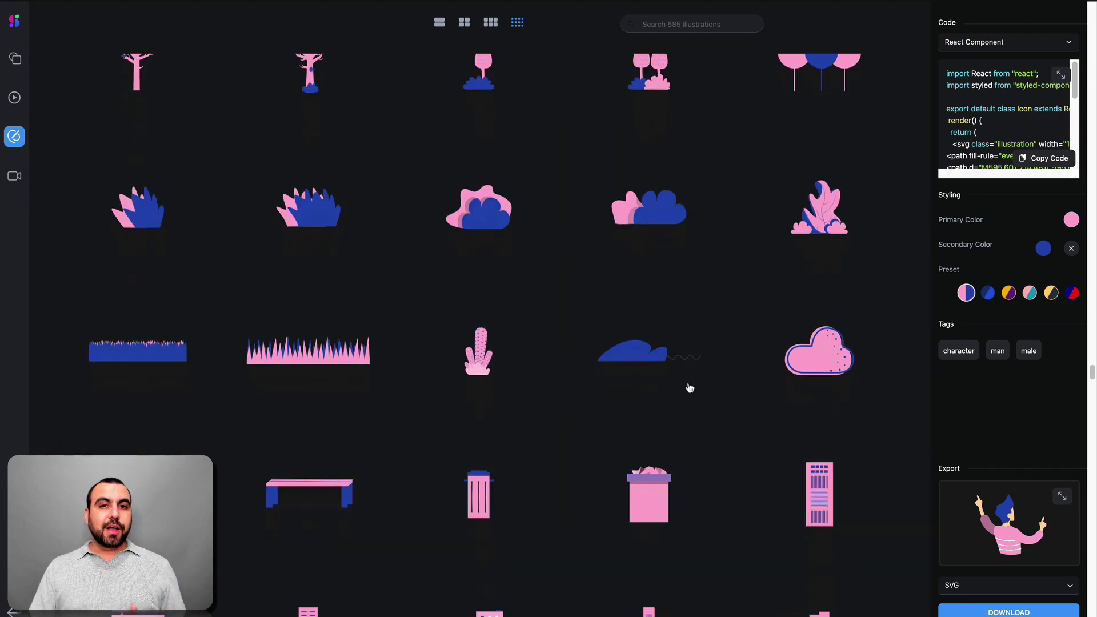
{"action": "scroll", "coordinate": [690, 388], "scroll_direction": "down", "scroll_amount": 10}
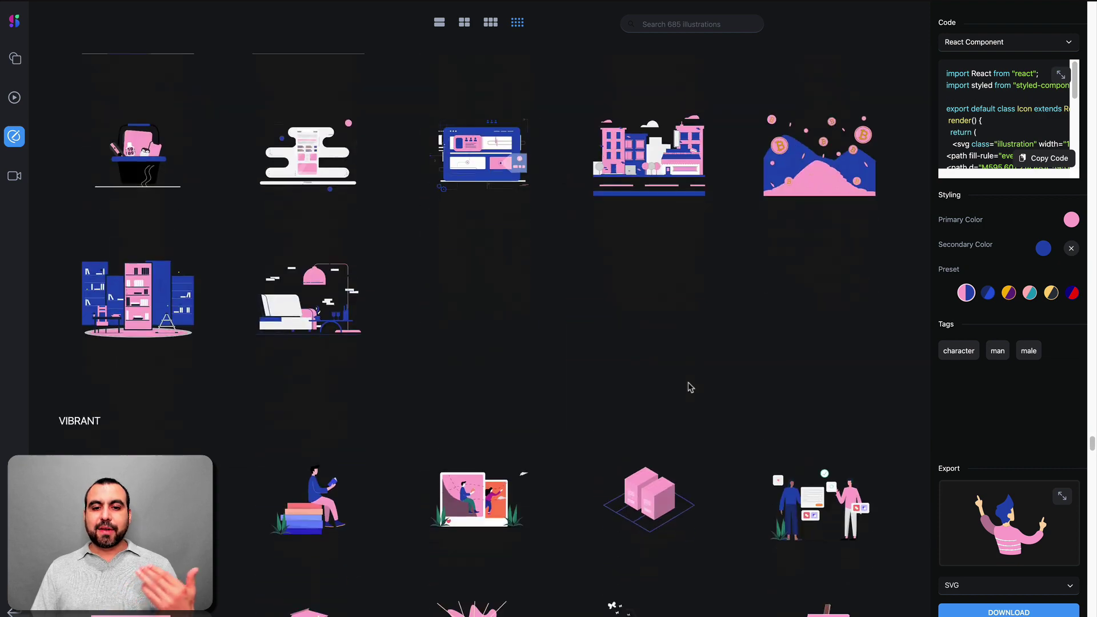
{"action": "scroll", "coordinate": [689, 388], "scroll_direction": "down", "scroll_amount": 10}
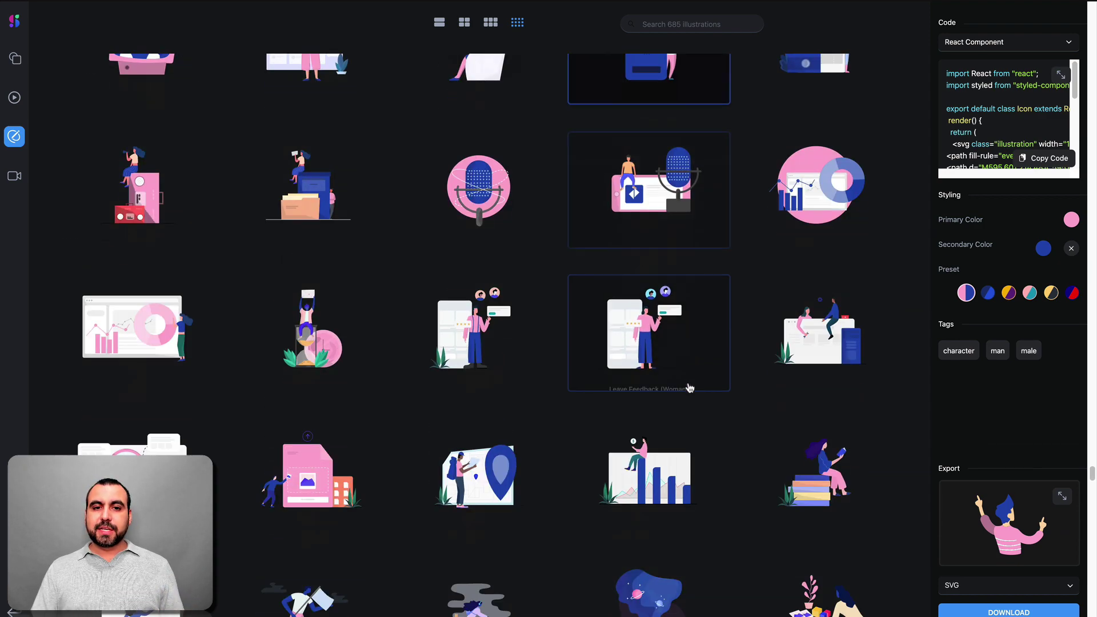
{"action": "scroll", "coordinate": [690, 388], "scroll_direction": "down", "scroll_amount": 10}
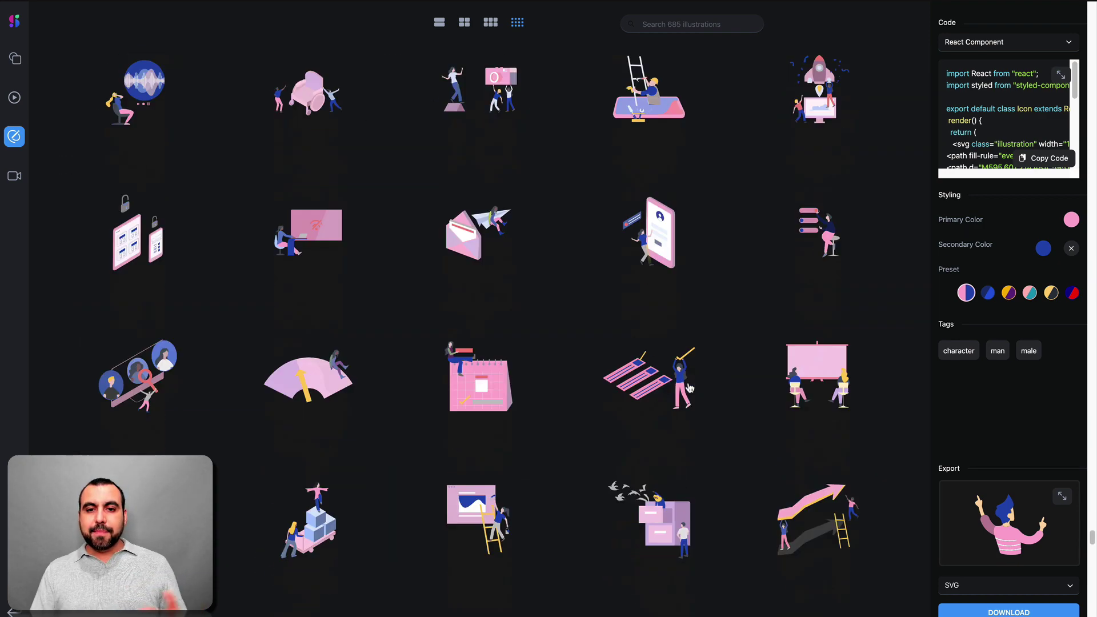
{"action": "scroll", "coordinate": [690, 388], "scroll_direction": "down", "scroll_amount": 10}
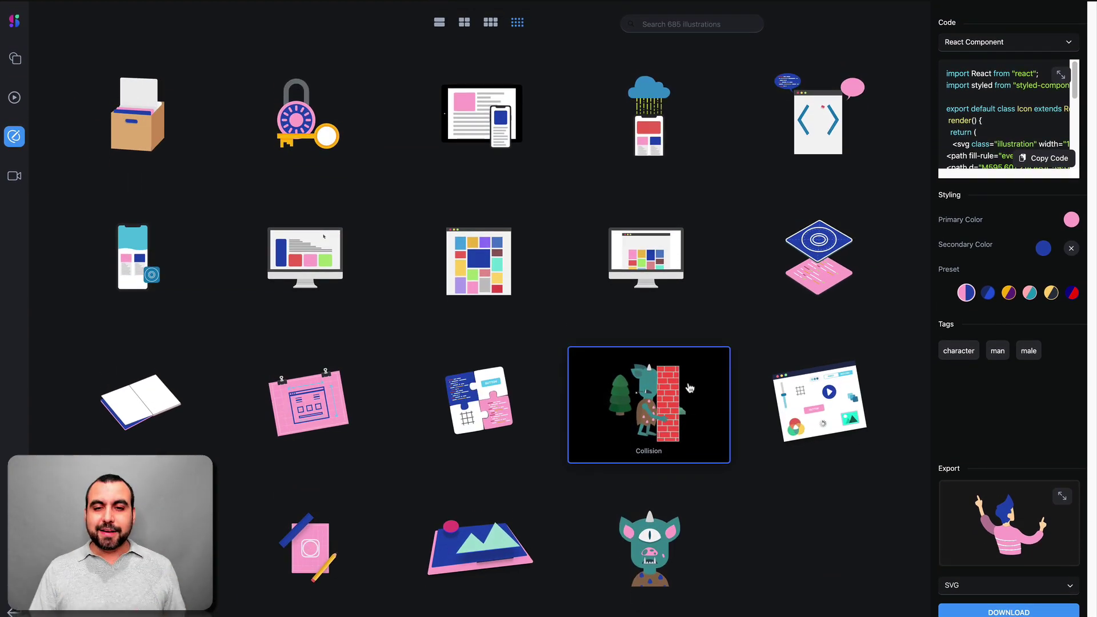
{"action": "scroll", "coordinate": [689, 388], "scroll_direction": "down", "scroll_amount": 10}
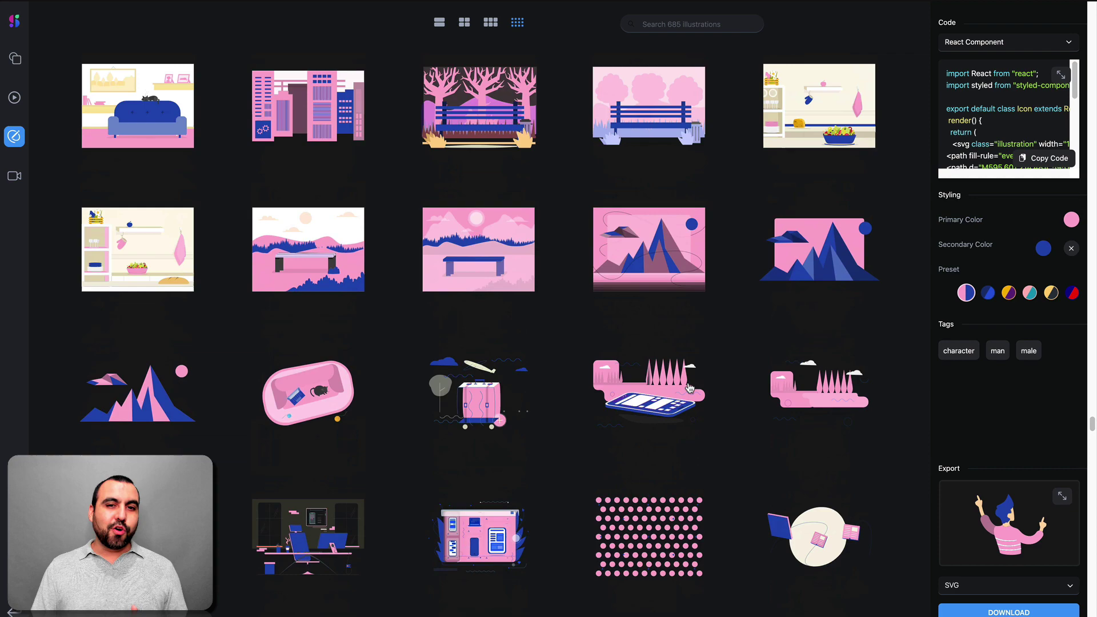
{"action": "scroll", "coordinate": [690, 388], "scroll_direction": "down", "scroll_amount": 10}
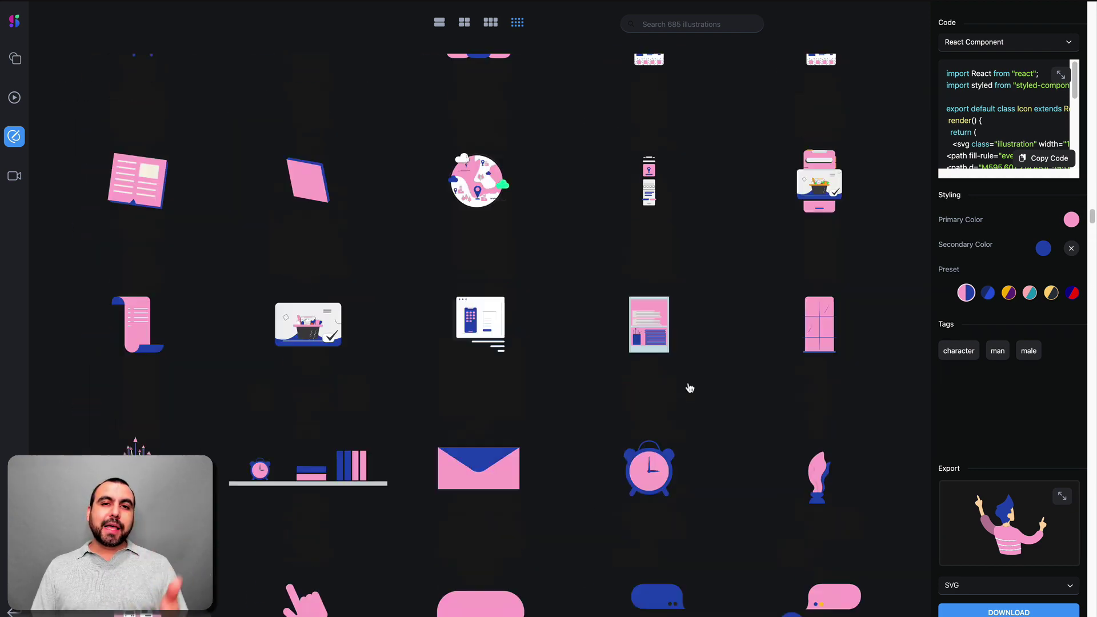
{"action": "scroll", "coordinate": [690, 388], "scroll_direction": "up", "scroll_amount": 5}
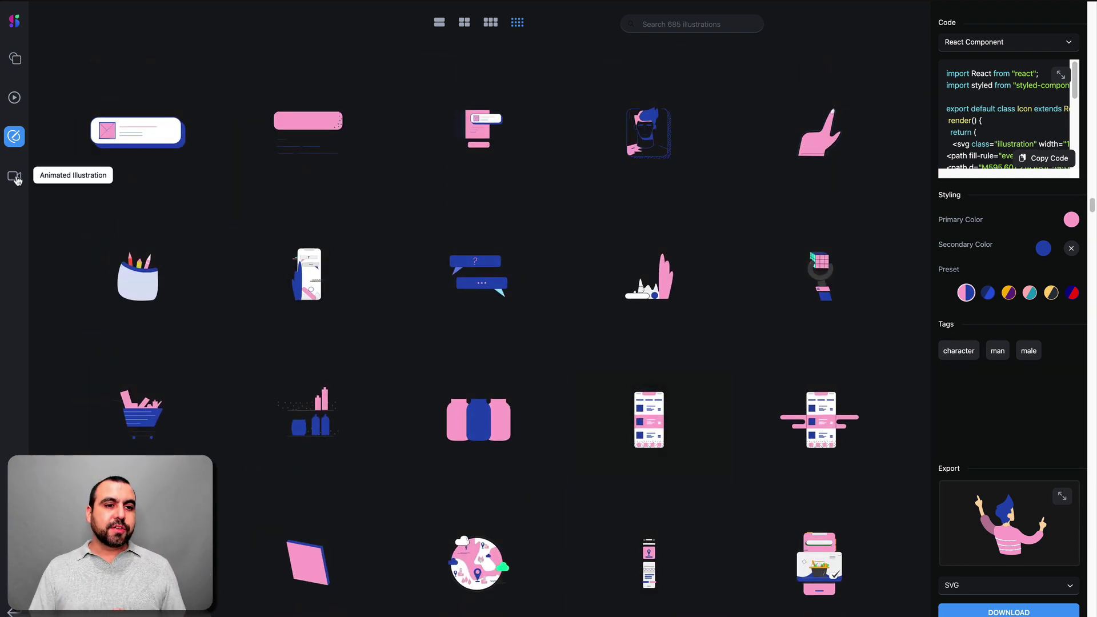
- In the animated illustrations library, select Techno (male) and view then close its enlarged preview
{"action": "left_click", "coordinate": [15, 178]}
{"action": "scroll", "coordinate": [588, 248], "scroll_direction": "up", "scroll_amount": 2}
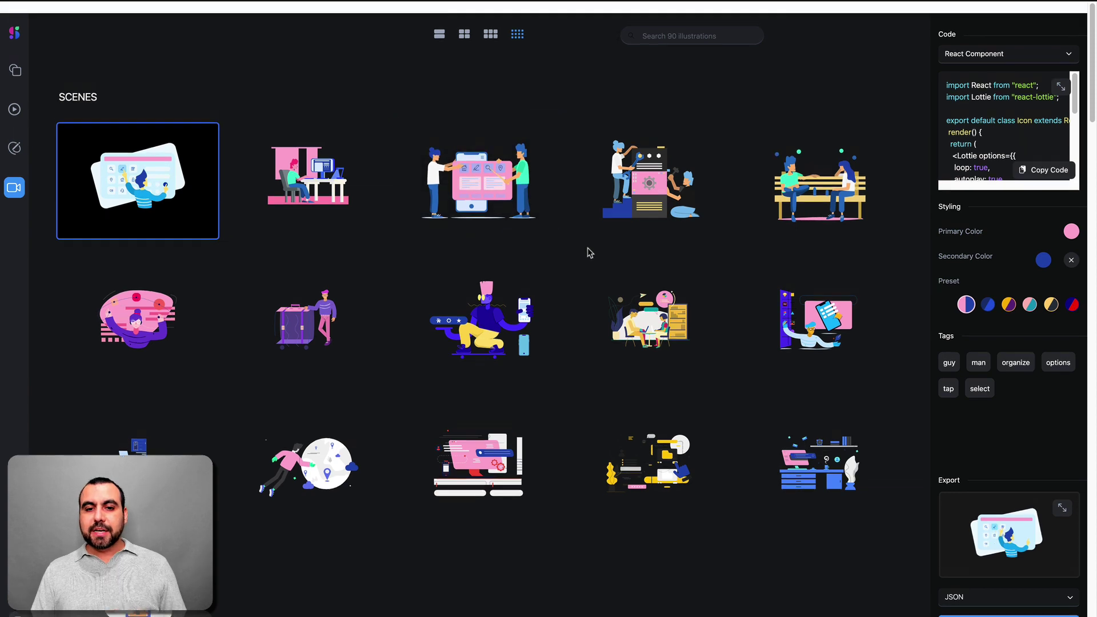
{"action": "scroll", "coordinate": [543, 474], "scroll_direction": "down", "scroll_amount": 15}
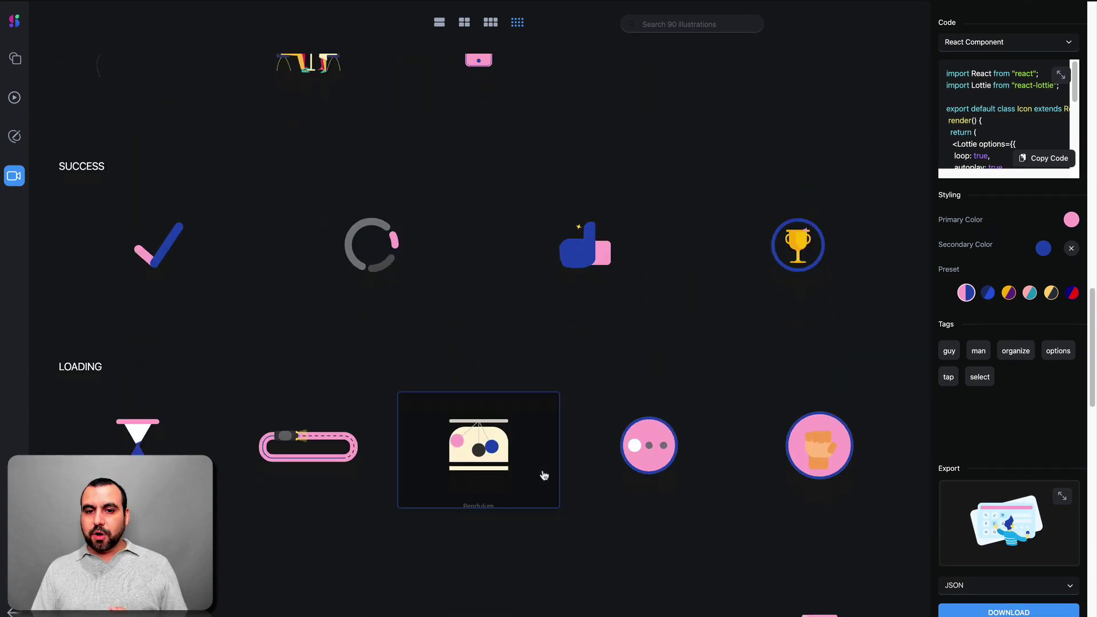
{"action": "scroll", "coordinate": [544, 475], "scroll_direction": "up", "scroll_amount": 15}
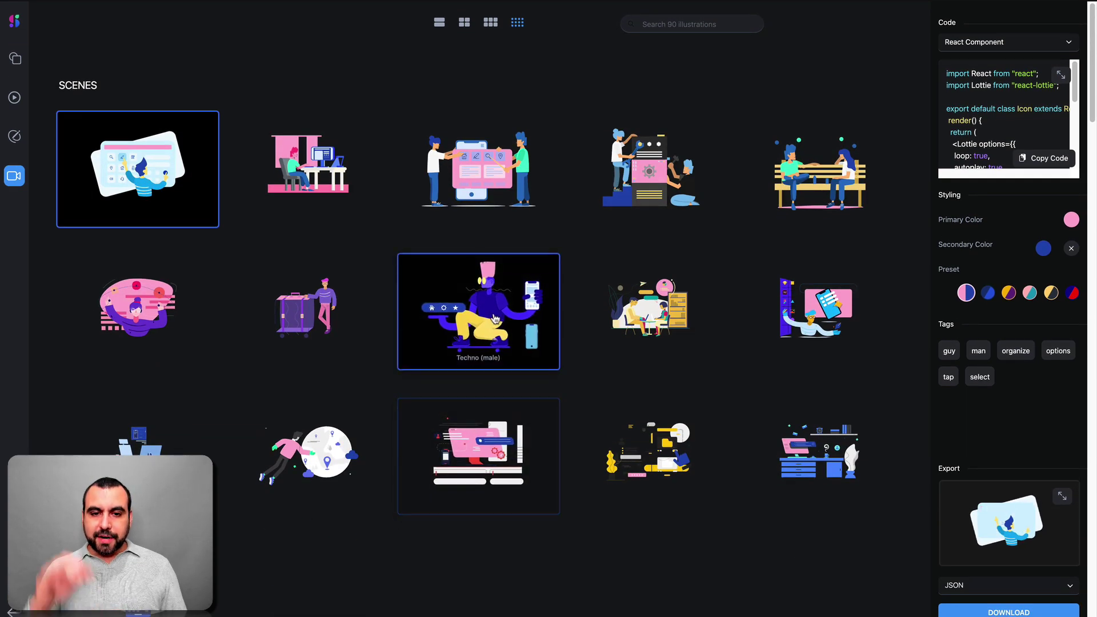
{"action": "left_click", "coordinate": [495, 319]}
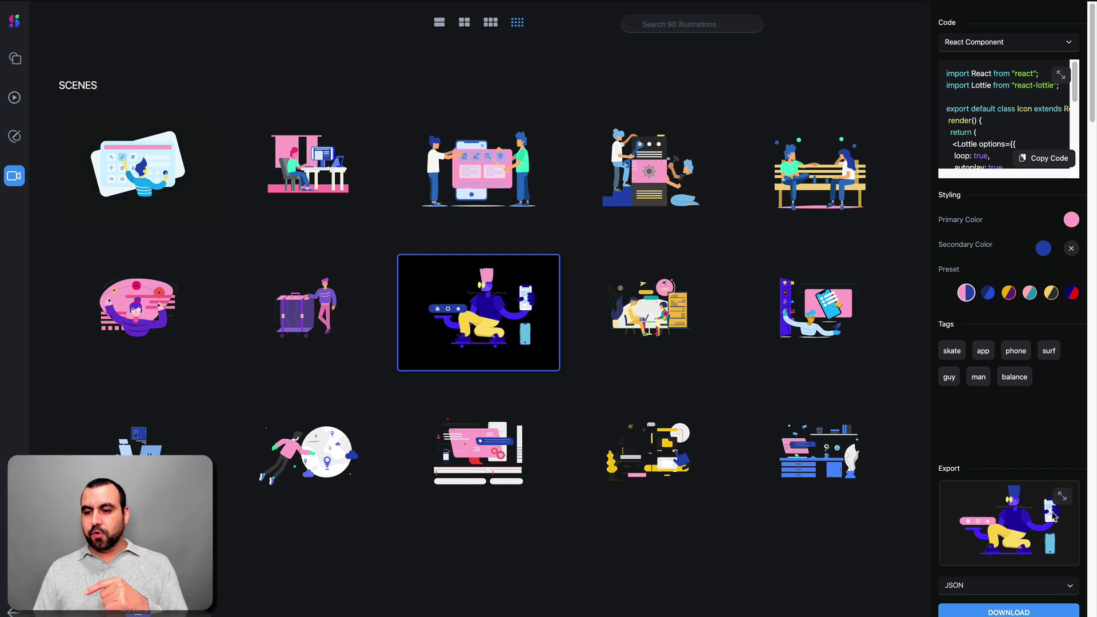
{"action": "key", "text": "Return"}
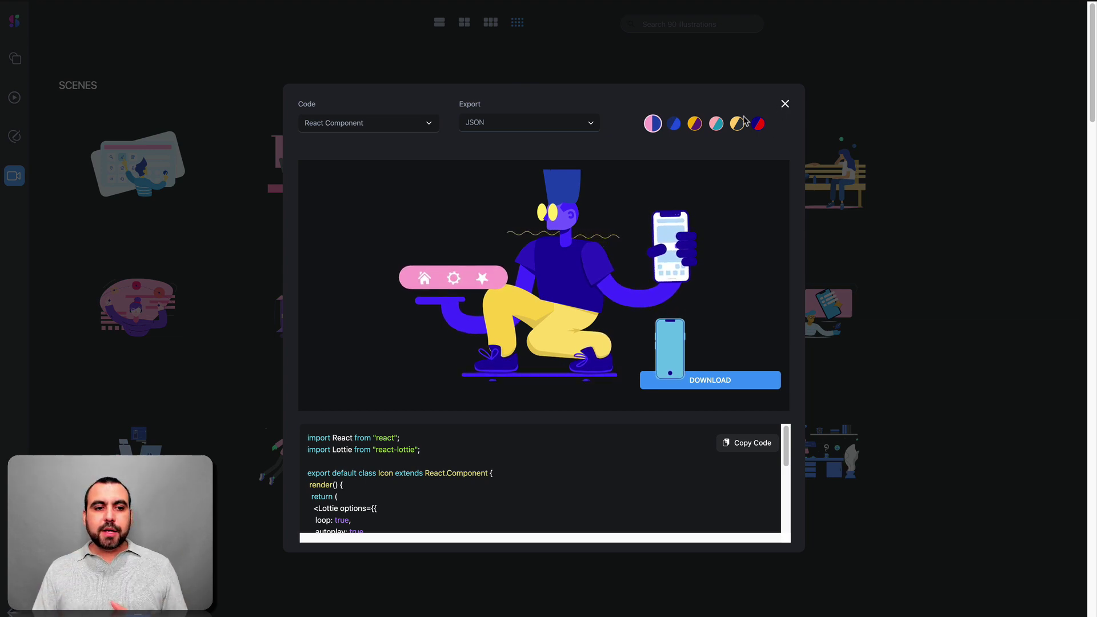
{"action": "left_click", "coordinate": [785, 104]}
{"action": "scroll", "coordinate": [505, 309], "scroll_direction": "down", "scroll_amount": 5}
{"action": "scroll", "coordinate": [505, 309], "scroll_direction": "down", "scroll_amount": 1}
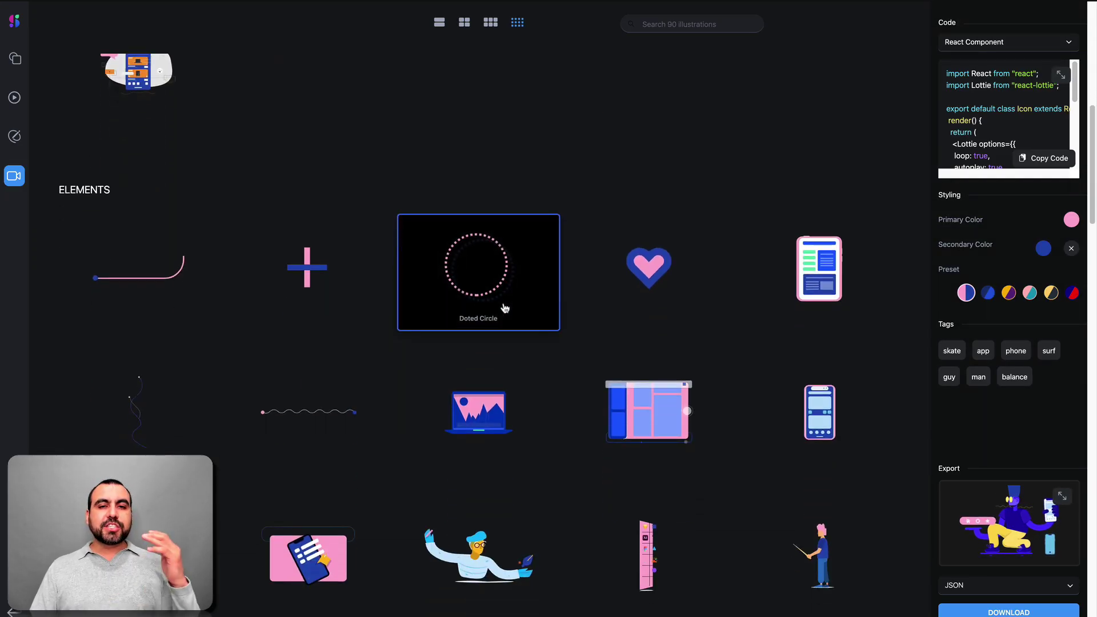
- Select the Comet animation and view then close its enlarged preview
{"action": "left_click", "coordinate": [161, 274]}
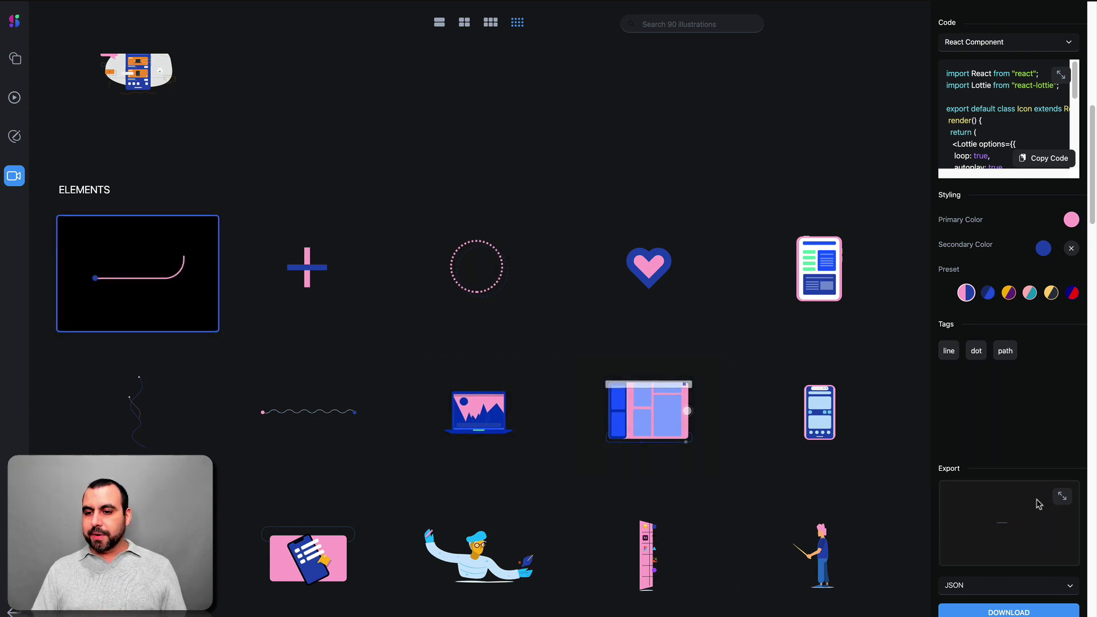
{"action": "left_click", "coordinate": [1062, 497]}
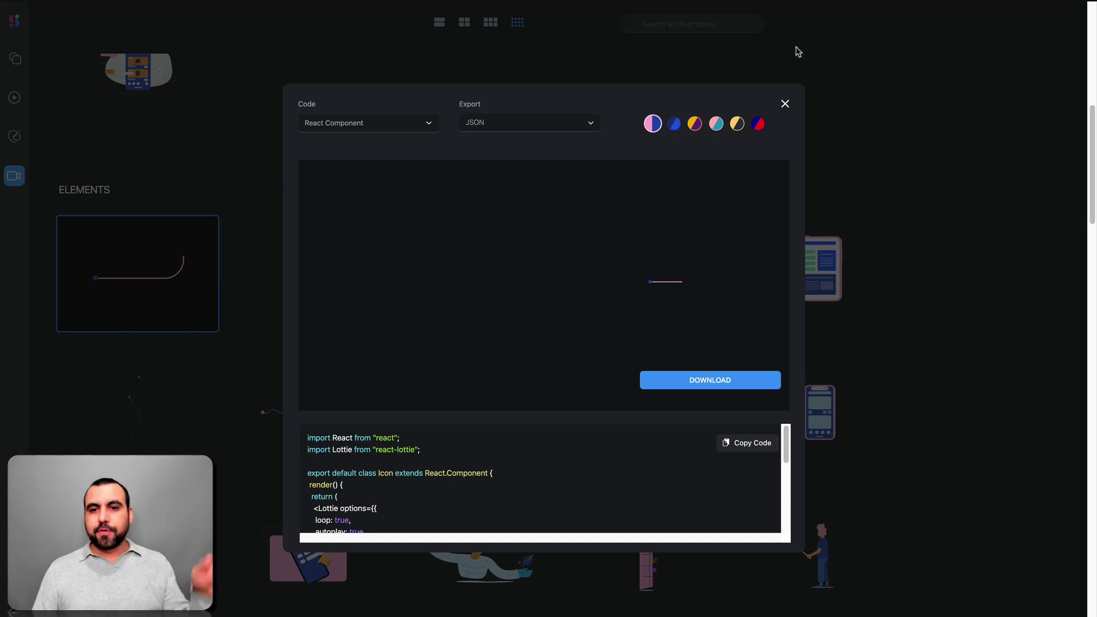
{"action": "left_click", "coordinate": [785, 104]}
{"action": "scroll", "coordinate": [603, 353], "scroll_direction": "down", "scroll_amount": 5}
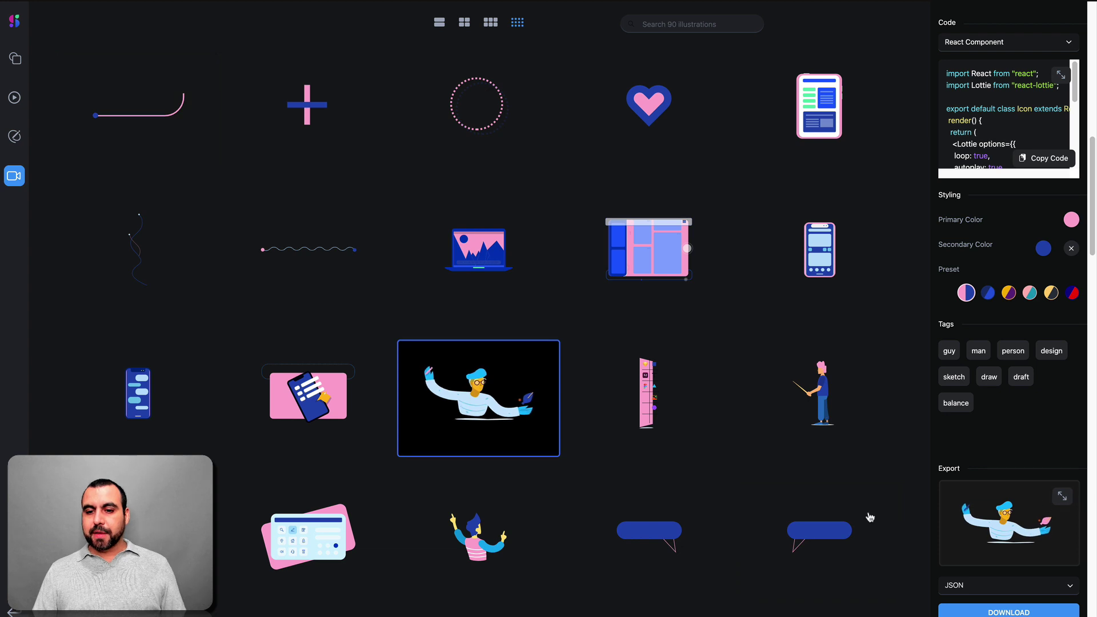
- Select Conversation Bubble 2, Phone 4, then Teamwork, and view then close Teamwork's enlarged preview
{"action": "left_click", "coordinate": [811, 531]}
{"action": "scroll", "coordinate": [806, 531], "scroll_direction": "down", "scroll_amount": 8}
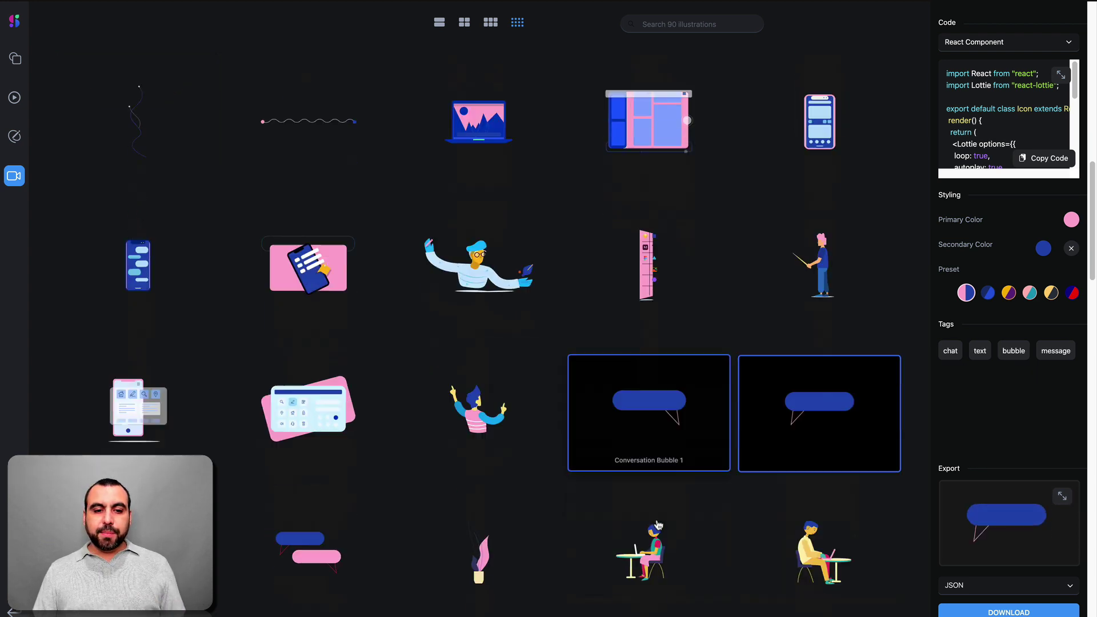
{"action": "left_click", "coordinate": [472, 358]}
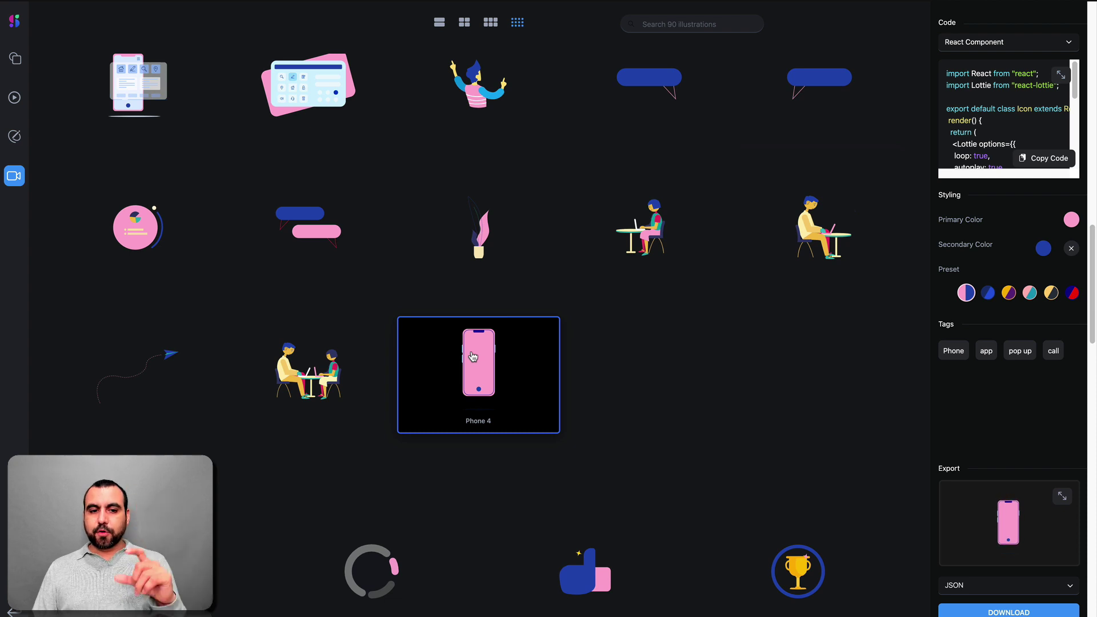
{"action": "left_click", "coordinate": [327, 363]}
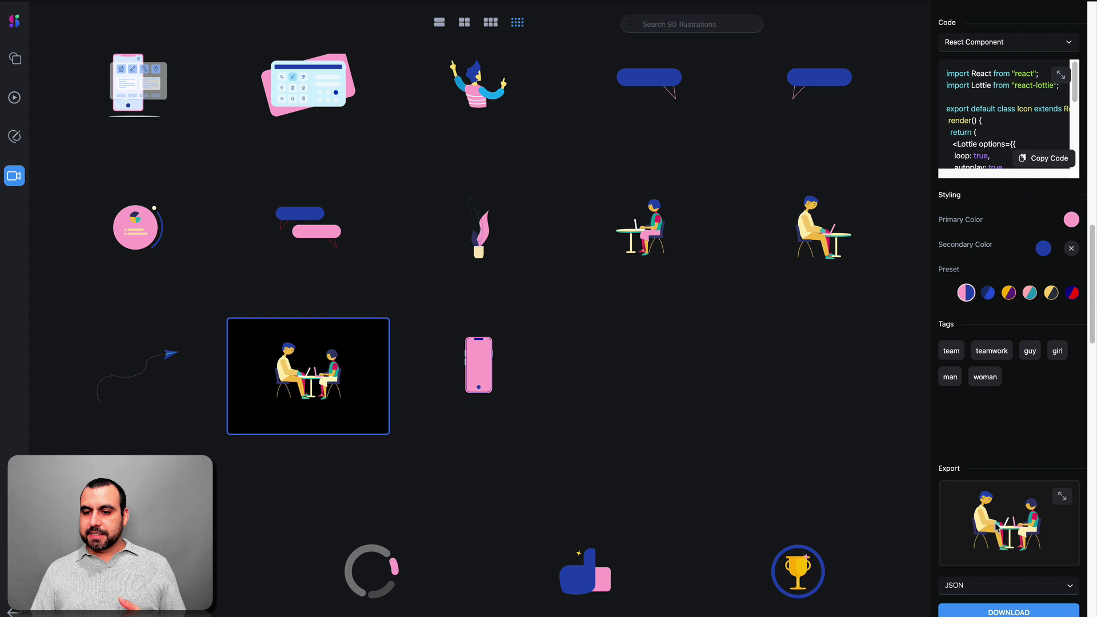
{"action": "left_click", "coordinate": [1060, 498]}
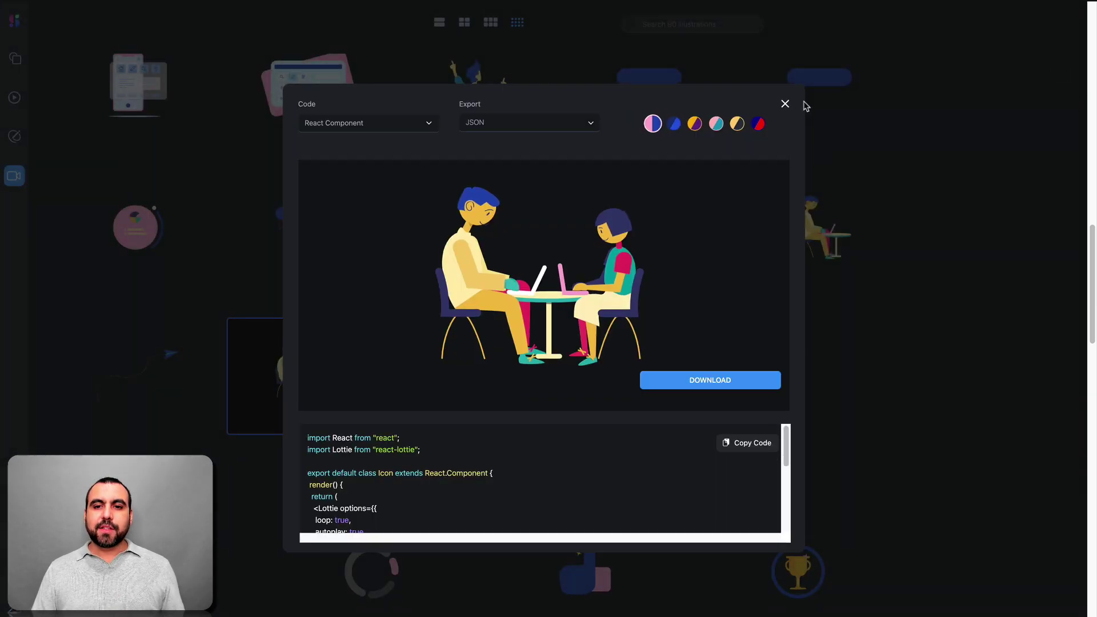
{"action": "left_click", "coordinate": [785, 105]}
- Preview the Abstract animations Payment, Portfolio and finally Camera in the export preview
{"action": "scroll", "coordinate": [662, 298], "scroll_direction": "down", "scroll_amount": 10}
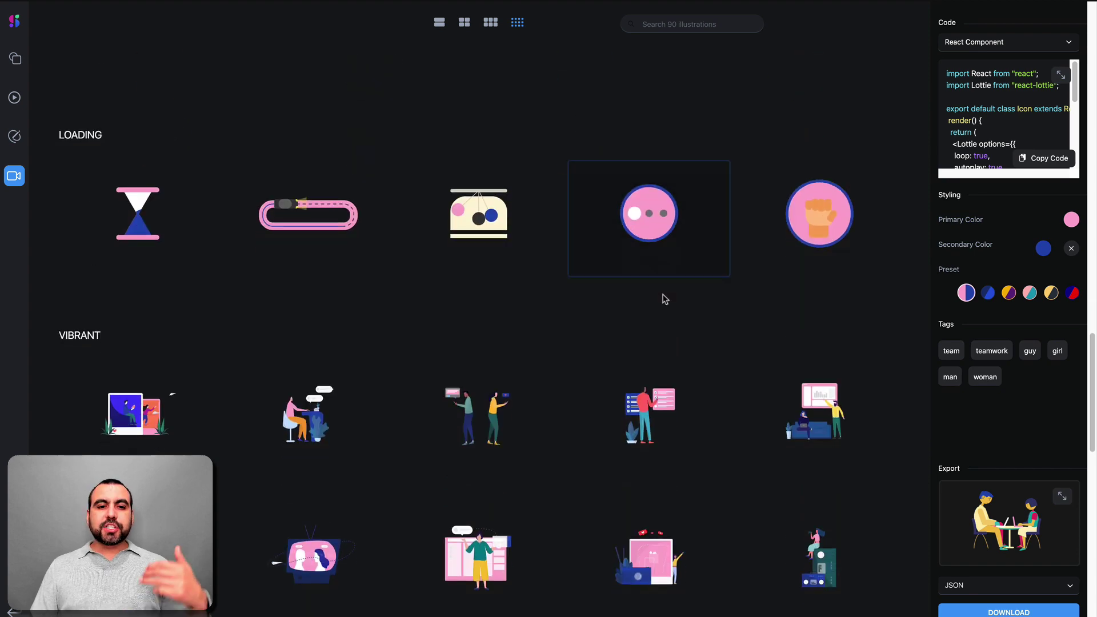
{"action": "scroll", "coordinate": [663, 299], "scroll_direction": "down", "scroll_amount": 10}
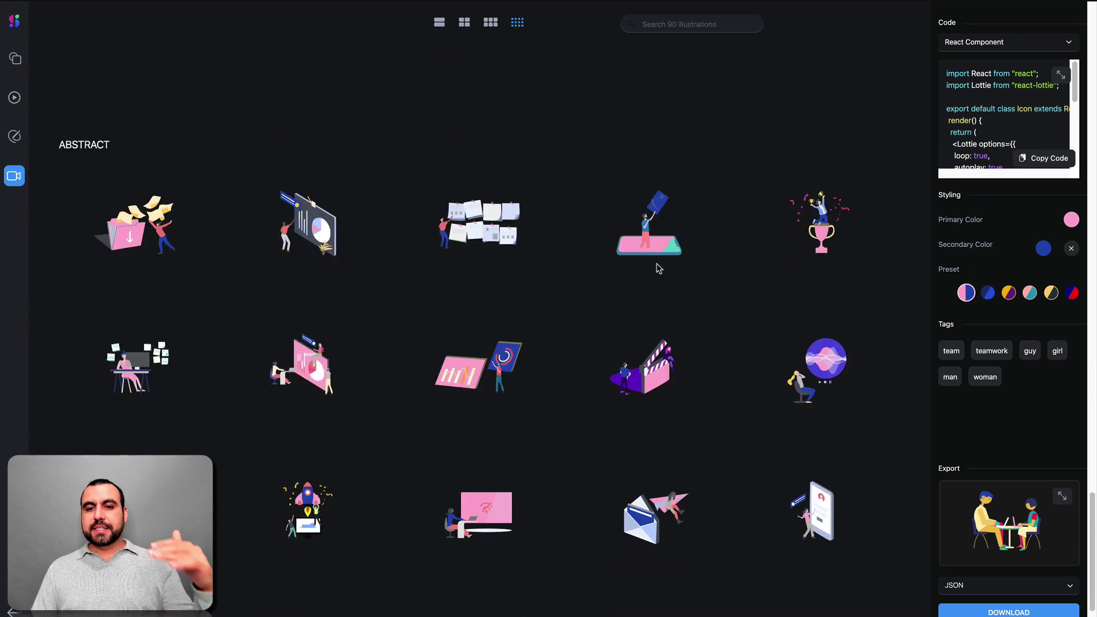
{"action": "left_click", "coordinate": [649, 213]}
{"action": "scroll", "coordinate": [564, 367], "scroll_direction": "down", "scroll_amount": 2}
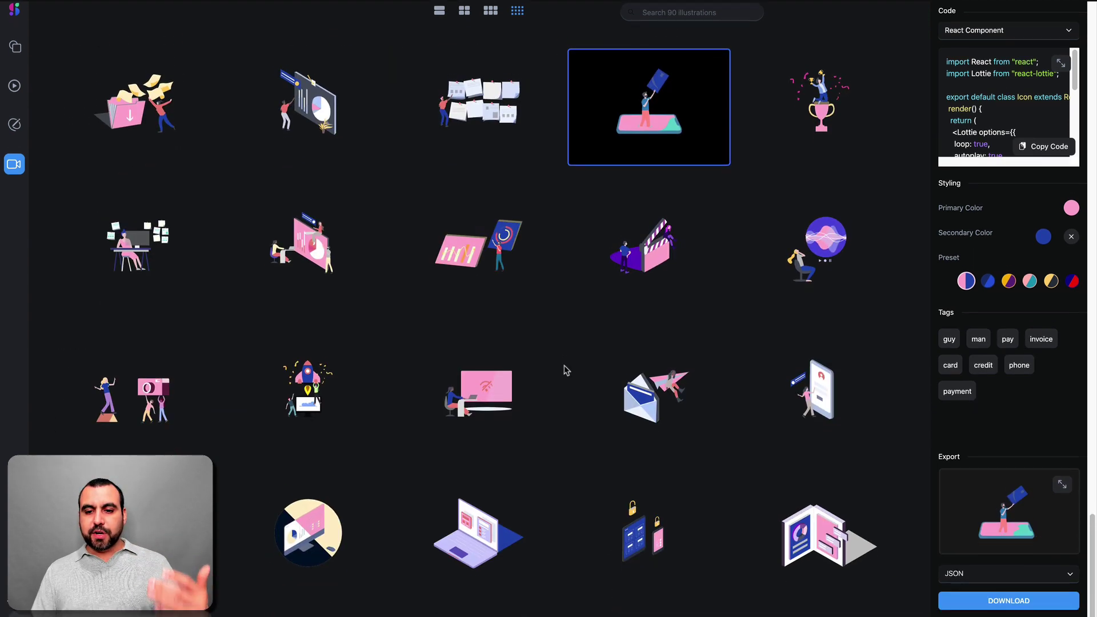
{"action": "left_click", "coordinate": [822, 543]}
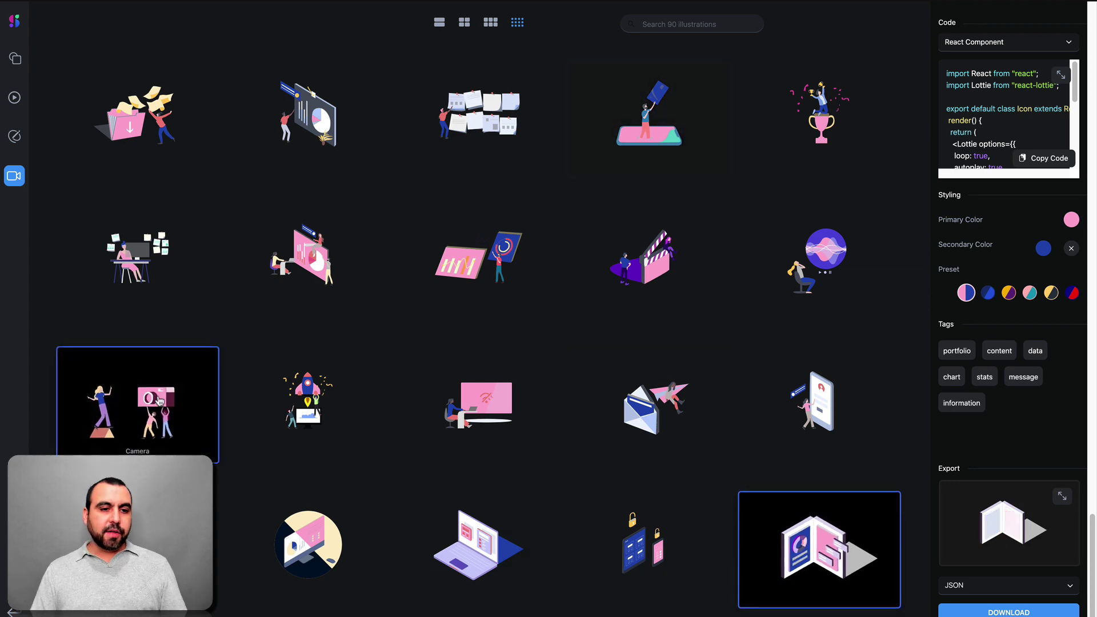
{"action": "left_click", "coordinate": [137, 400]}
{"action": "scroll", "coordinate": [351, 386], "scroll_direction": "up", "scroll_amount": 20}
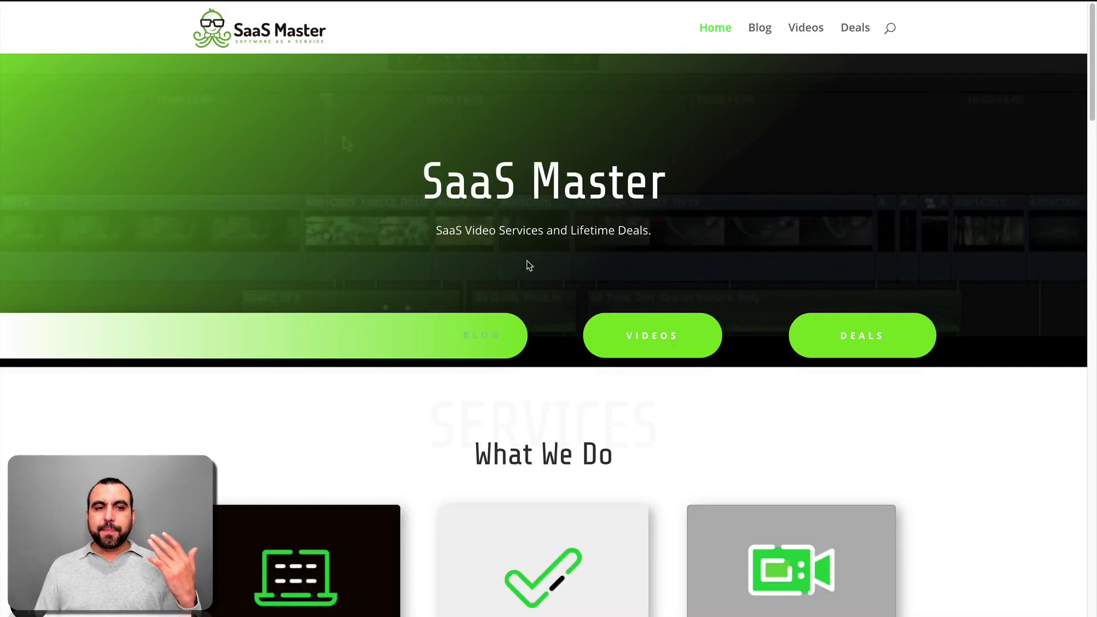
{"action": "scroll", "coordinate": [529, 265], "scroll_direction": "down", "scroll_amount": 3}
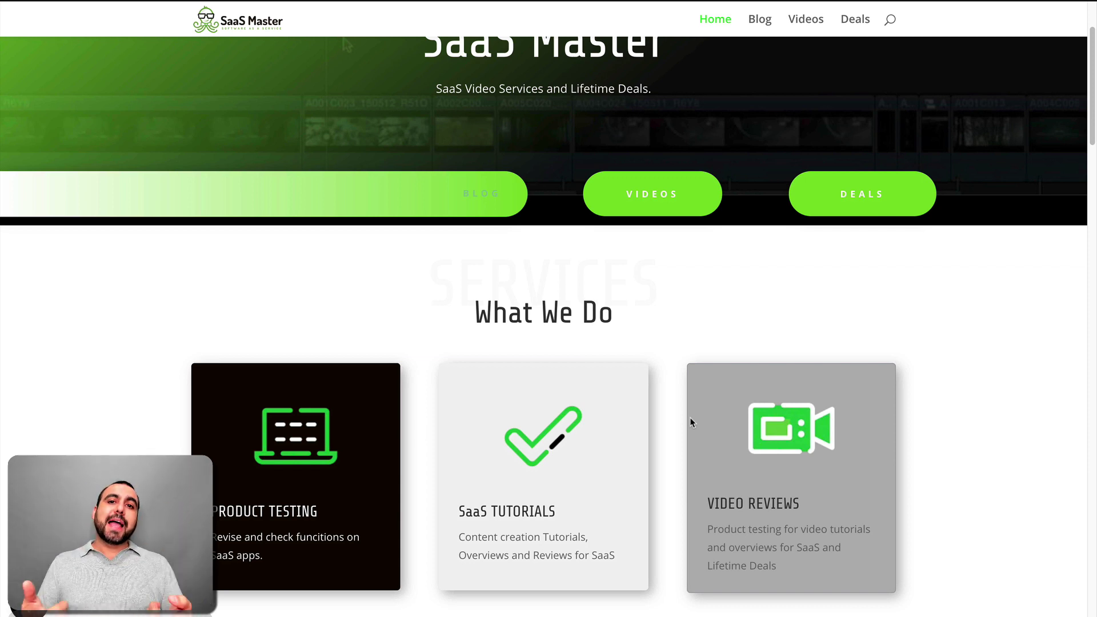
{"action": "scroll", "coordinate": [691, 422], "scroll_direction": "up", "scroll_amount": 3}
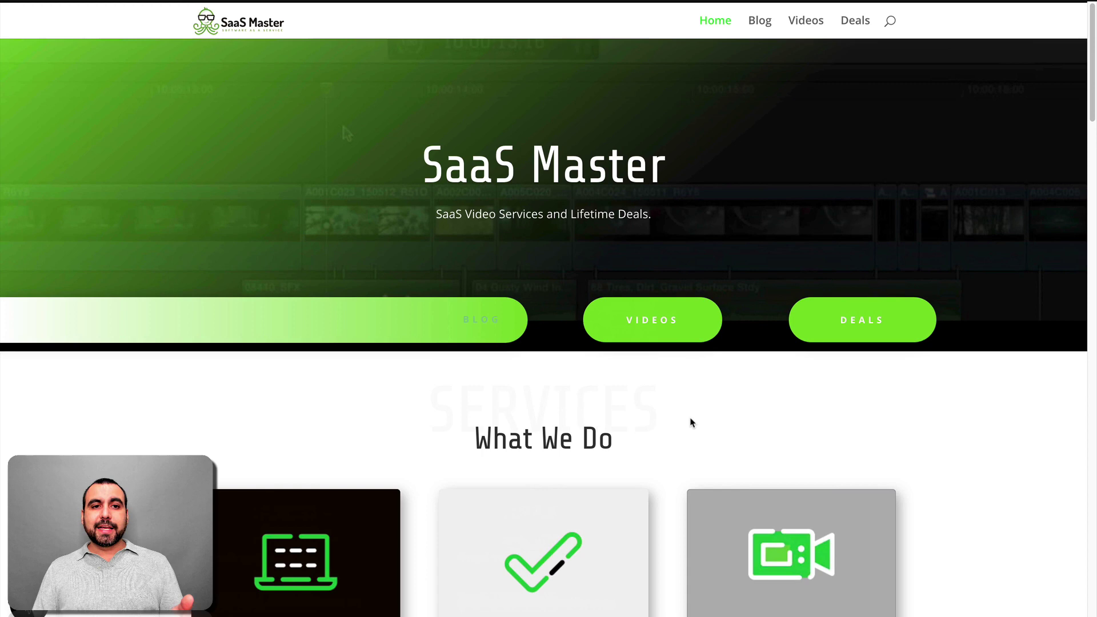
{"action": "scroll", "coordinate": [692, 423], "scroll_direction": "down", "scroll_amount": 3}
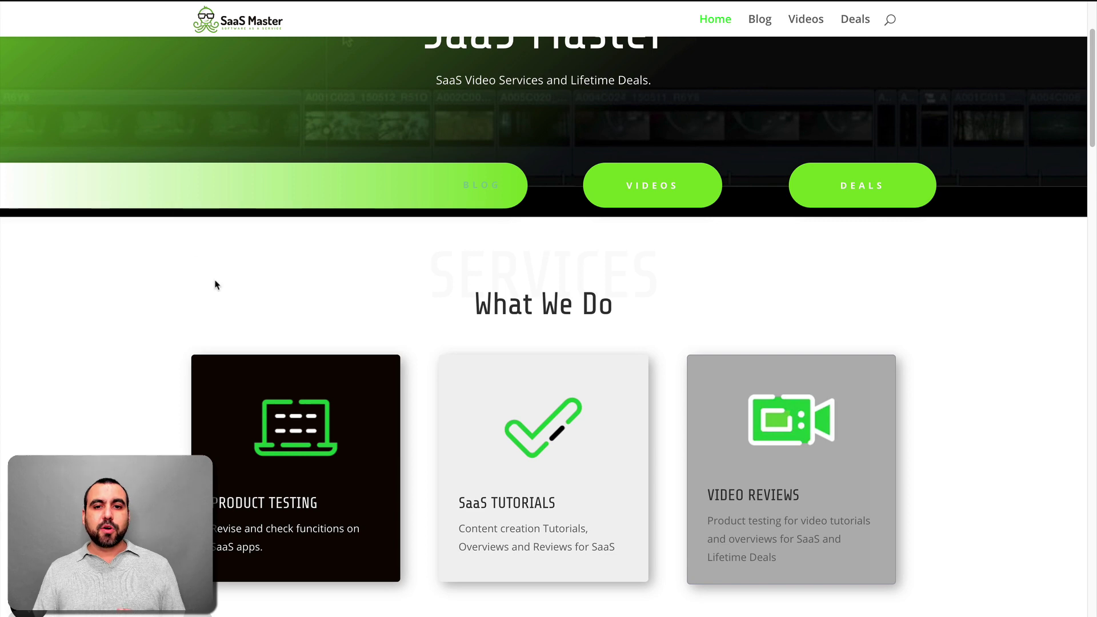
{"action": "scroll", "coordinate": [394, 400], "scroll_direction": "down", "scroll_amount": 10}
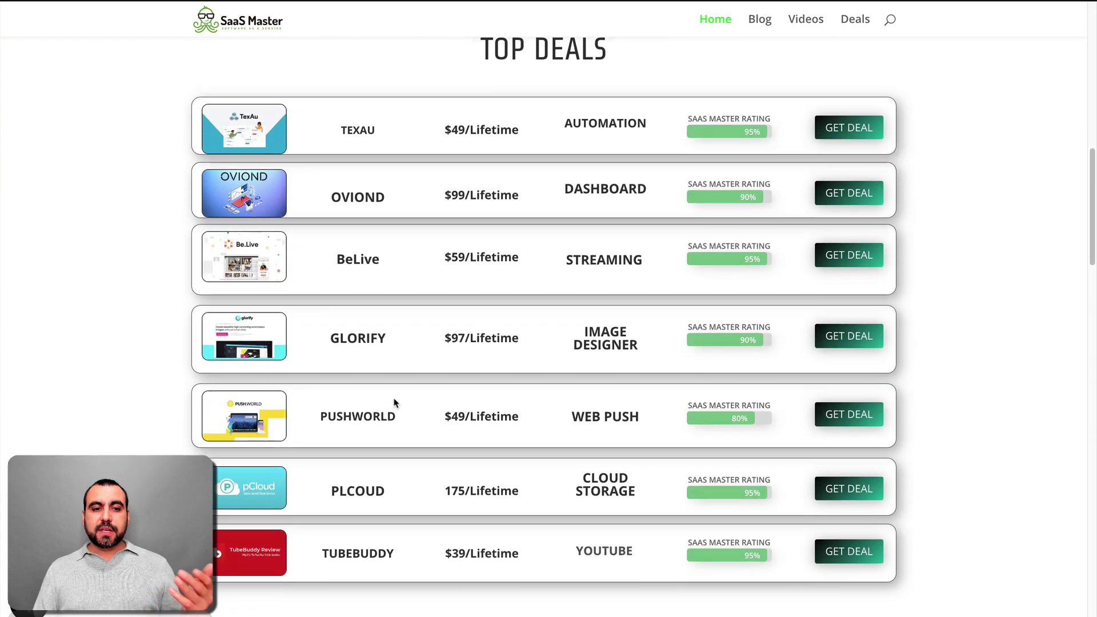
{"action": "scroll", "coordinate": [395, 403], "scroll_direction": "up", "scroll_amount": 1}
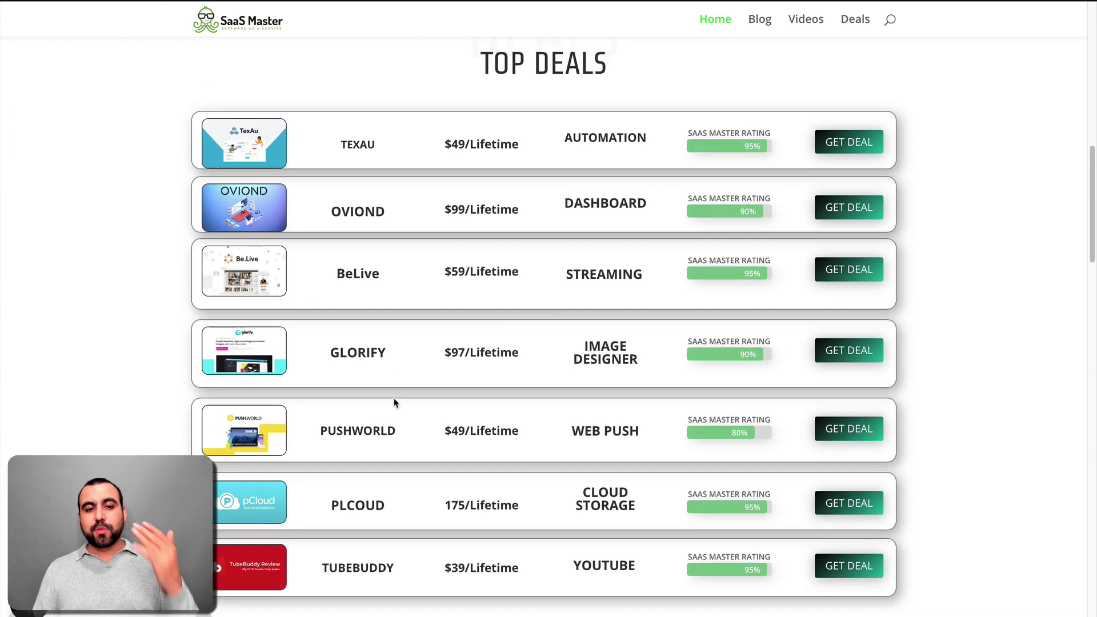
{"action": "scroll", "coordinate": [394, 403], "scroll_direction": "up", "scroll_amount": 8}
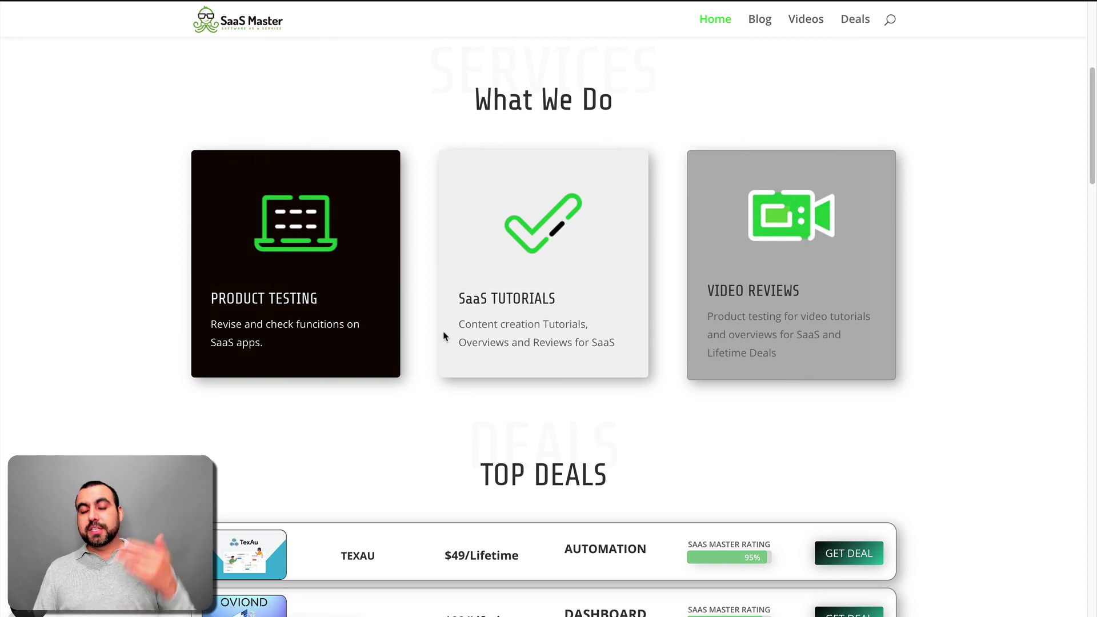
{"action": "scroll", "coordinate": [389, 156], "scroll_direction": "up", "scroll_amount": 3}
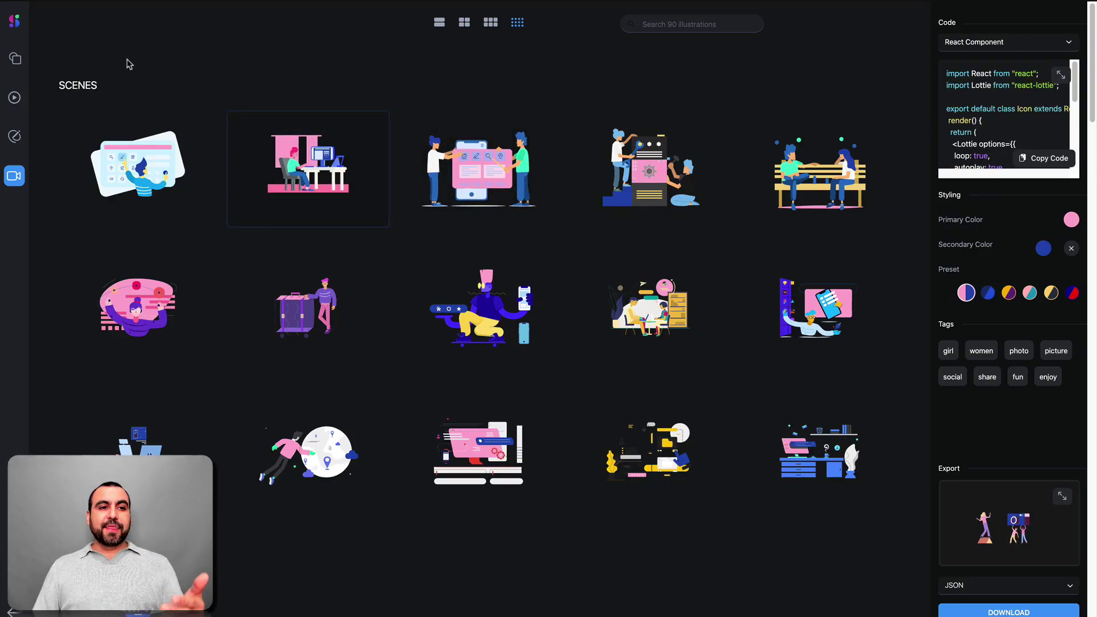
- Return to the Shape.so landing page via the sidebar logo
{"action": "left_click", "coordinate": [16, 24]}
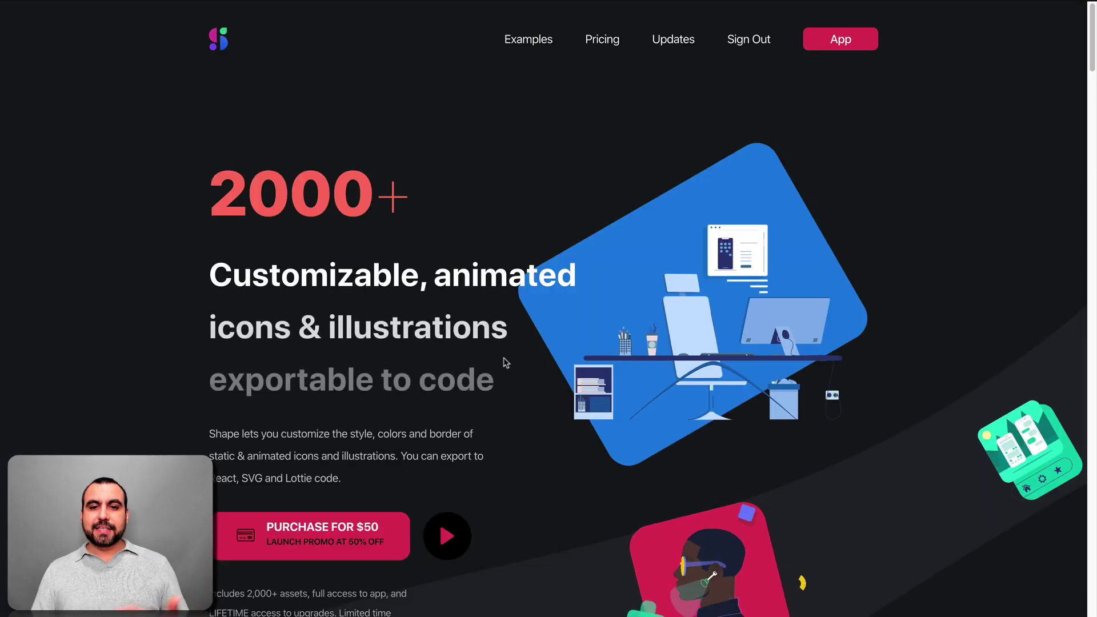